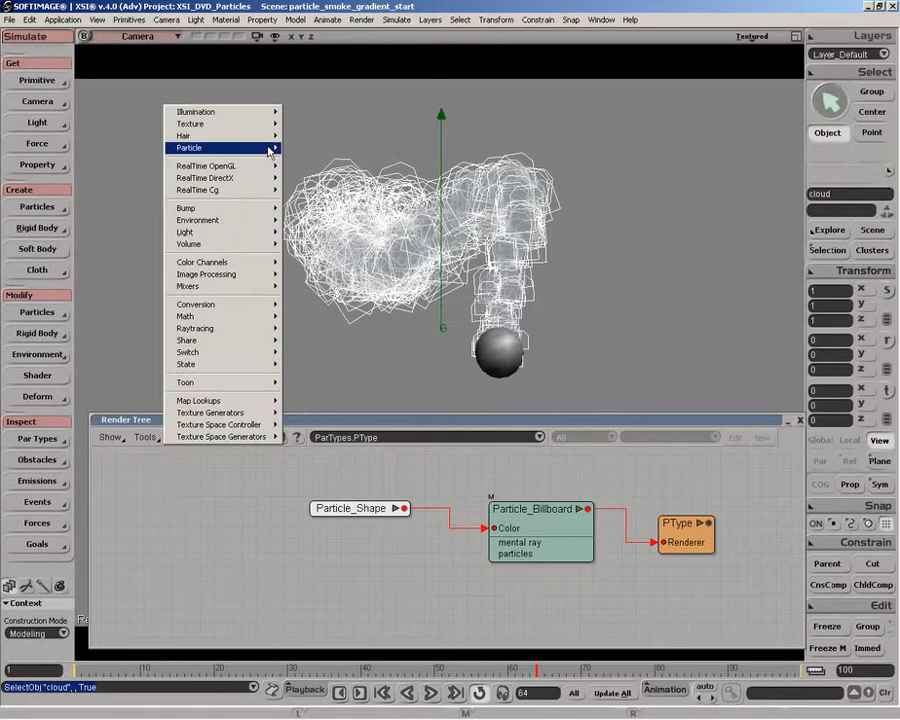
# - Add a Particle Gradient node to the render tree, place it below Particle_Shape and open its properties
pyautogui.click(336, 212)
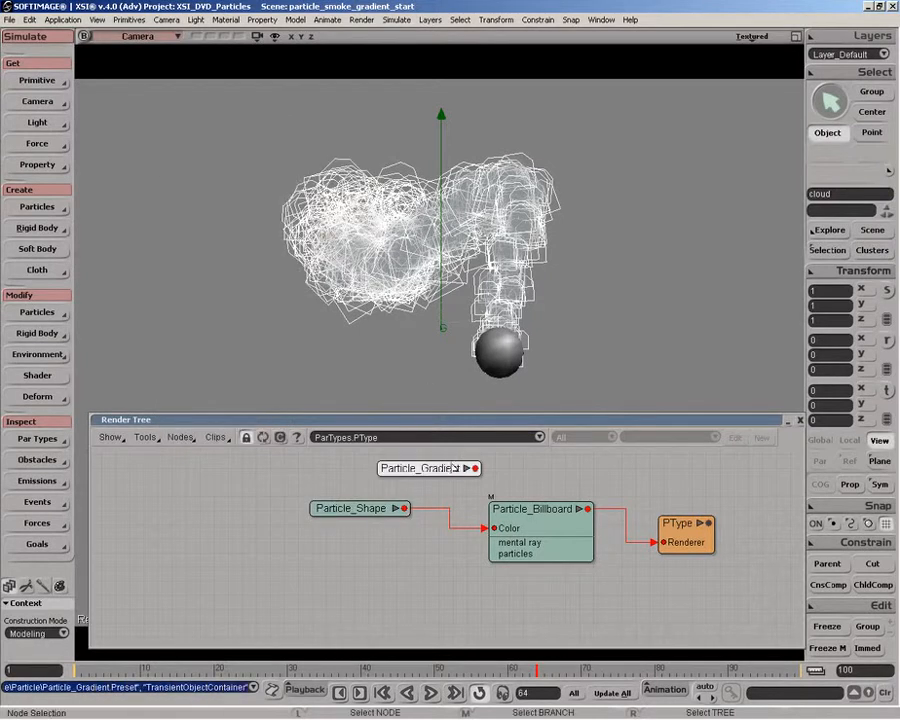
pyautogui.moveTo(448, 470); pyautogui.dragTo(258, 560)
pyautogui.click(180, 437)
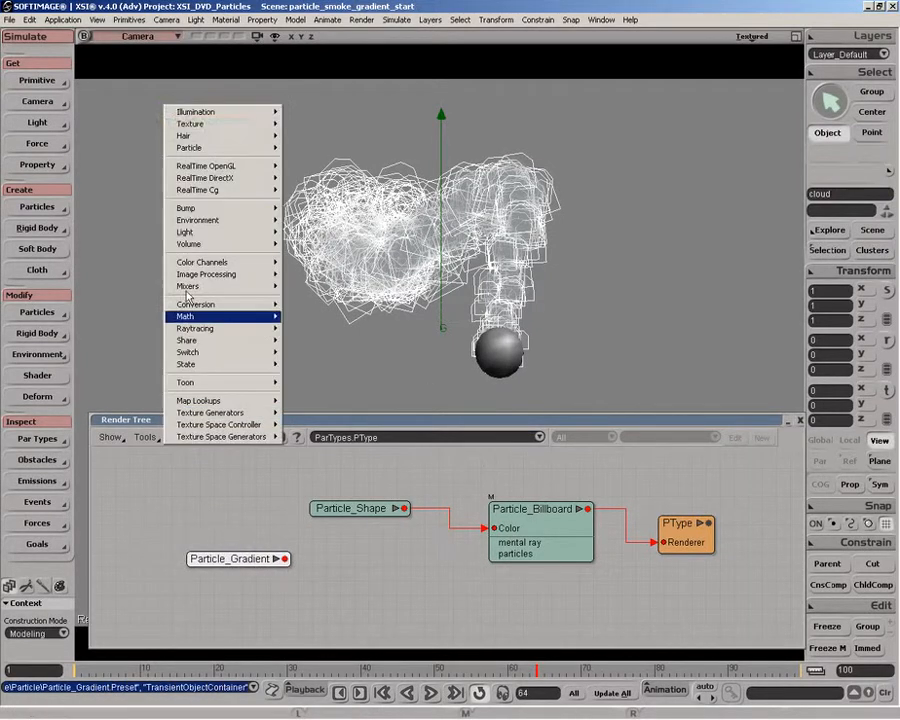
pyautogui.click(240, 565)
pyautogui.doubleClick(242, 560)
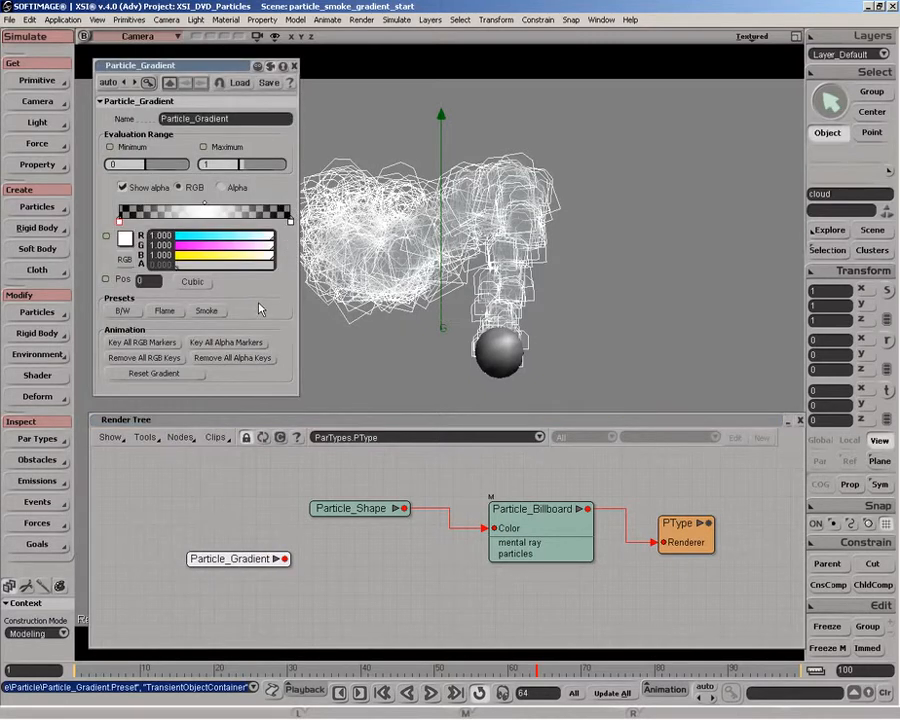
# - Connect Particle_Gradient to the Input port of Particle_Shape and spread the render tree nodes apart
pyautogui.moveTo(286, 562); pyautogui.dragTo(355, 553)
pyautogui.click(377, 347)
pyautogui.moveTo(230, 563); pyautogui.dragTo(226, 487)
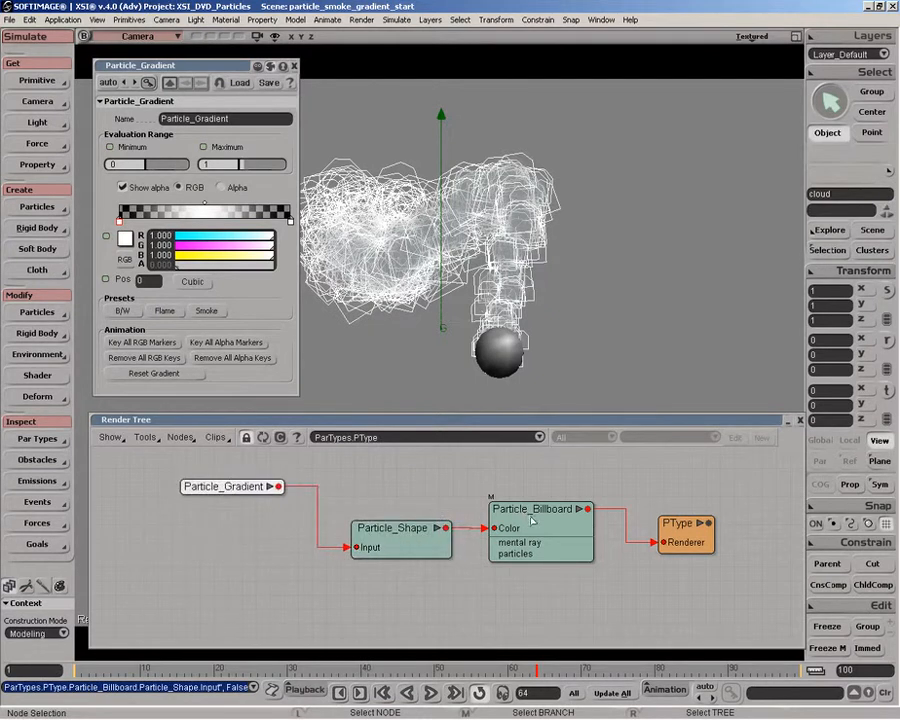
pyautogui.moveTo(528, 518); pyautogui.dragTo(543, 540)
pyautogui.moveTo(691, 531); pyautogui.dragTo(700, 533)
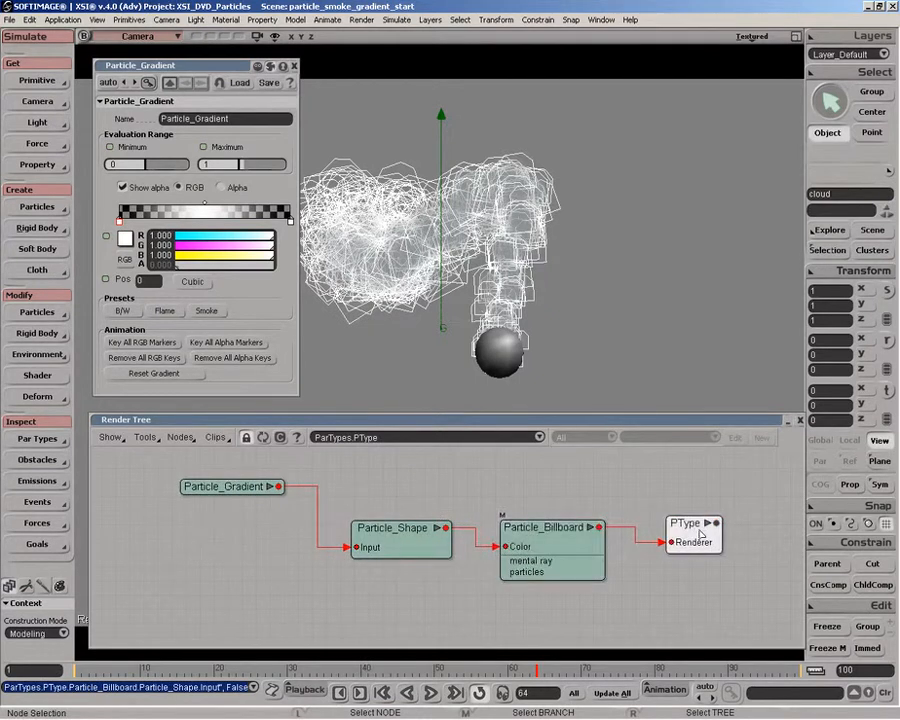
# - Reopen the Particle_Gradient properties and draw a render region around the smoke and sphere in the camera view
pyautogui.doubleClick(214, 488)
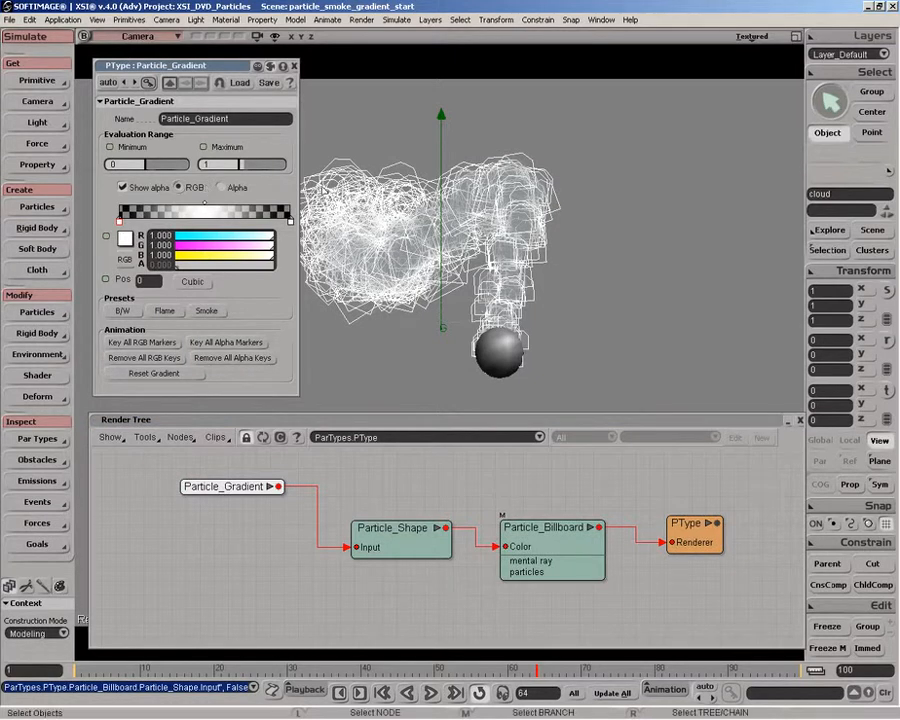
pyautogui.moveTo(245, 70); pyautogui.dragTo(187, 72)
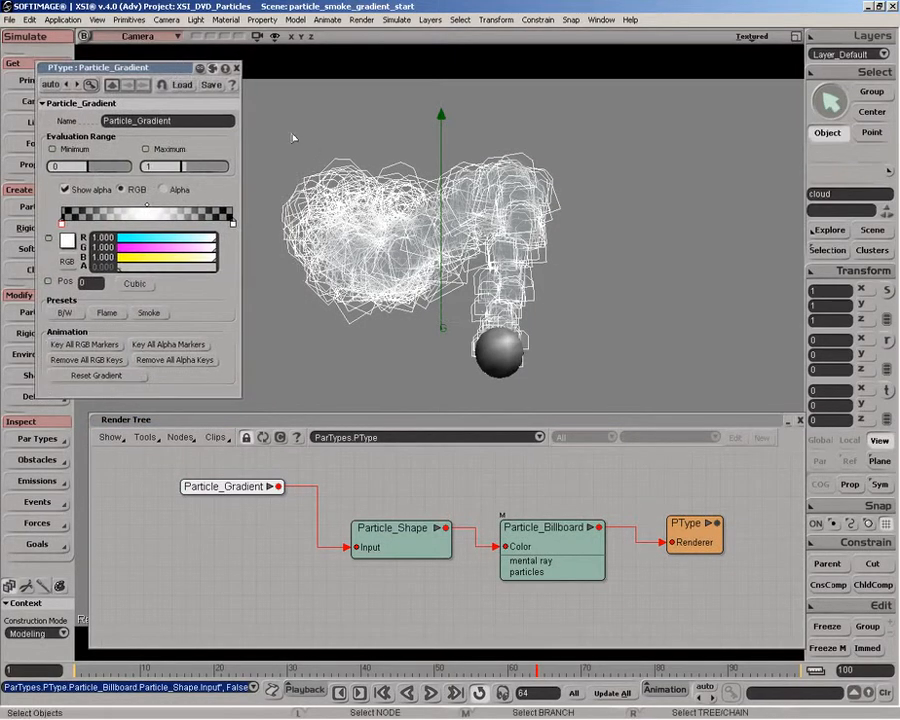
pyautogui.press('q')
pyautogui.moveTo(270, 127); pyautogui.dragTo(661, 409)
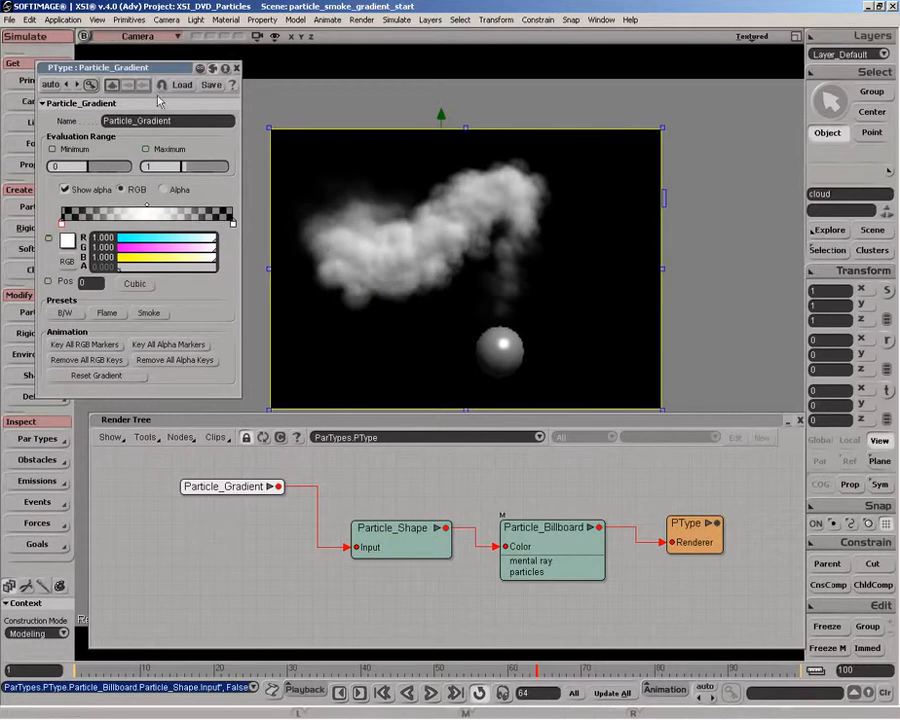
pyautogui.moveTo(147, 70); pyautogui.dragTo(199, 72)
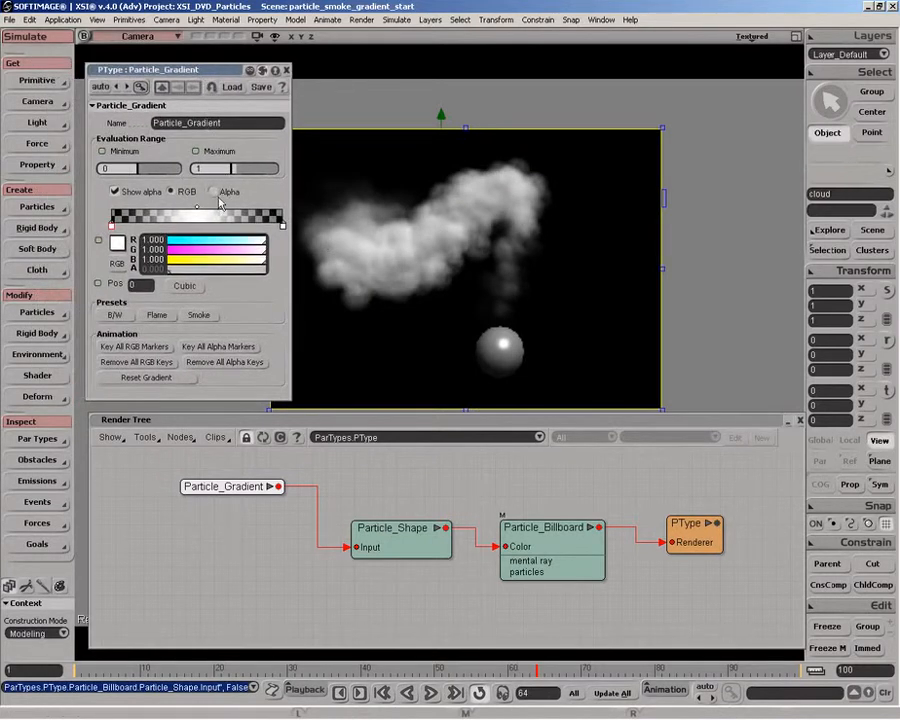
# - Turn off the gradient's alpha display and make the starting colour marker pure red (1, 0, 0)
pyautogui.click(114, 191)
pyautogui.click(111, 225)
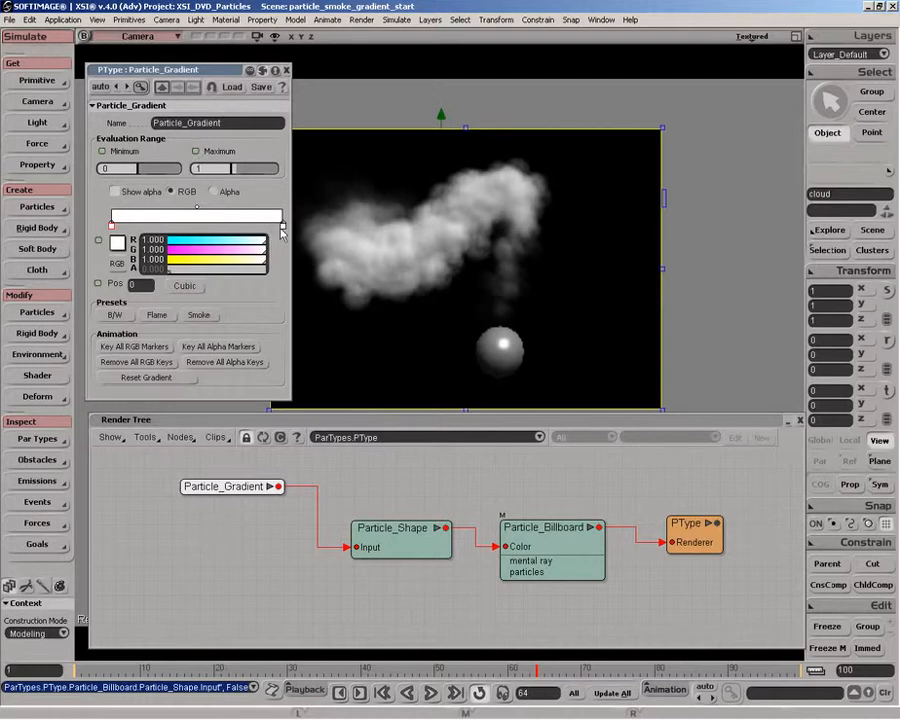
pyautogui.moveTo(203, 250); pyautogui.dragTo(177, 261)
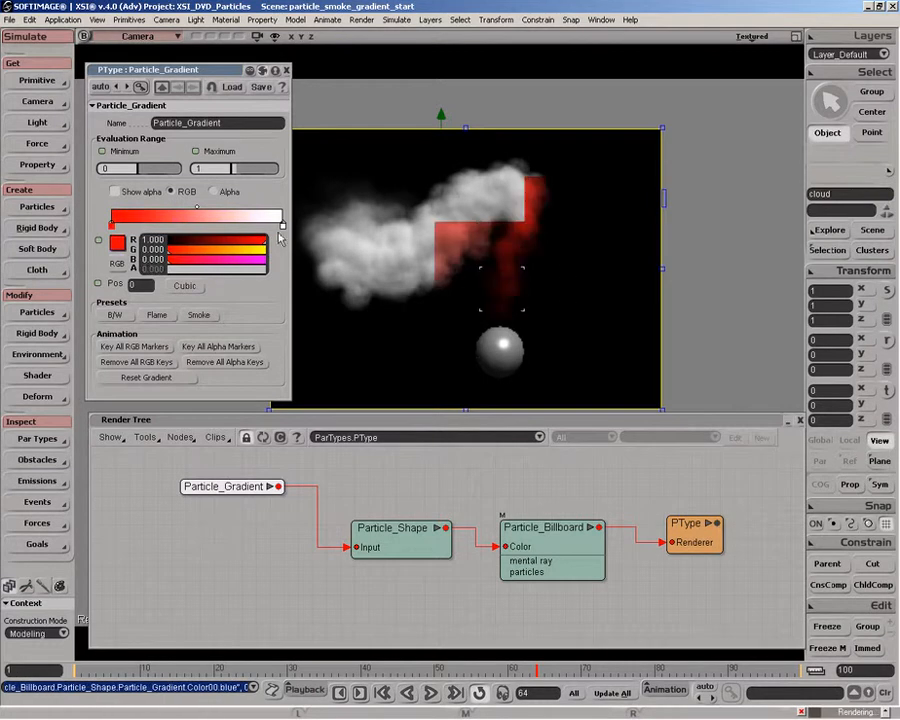
# - Set the gradient's end colour marker to blue with R 0, G 0.460 and B 1
pyautogui.click(283, 226)
pyautogui.moveTo(161, 240); pyautogui.dragTo(140, 240)
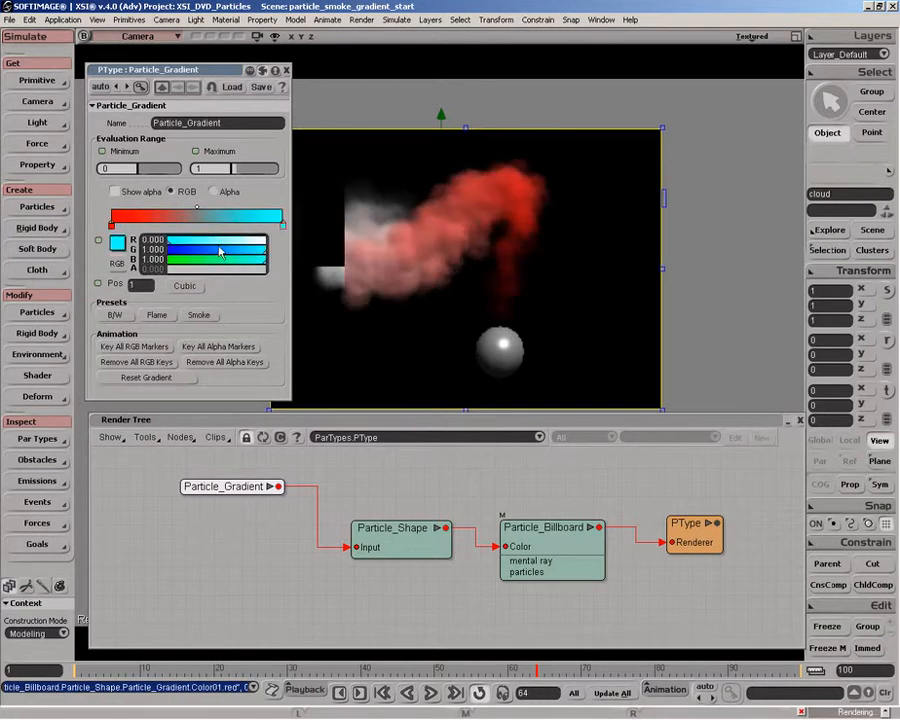
pyautogui.moveTo(262, 250); pyautogui.dragTo(205, 250)
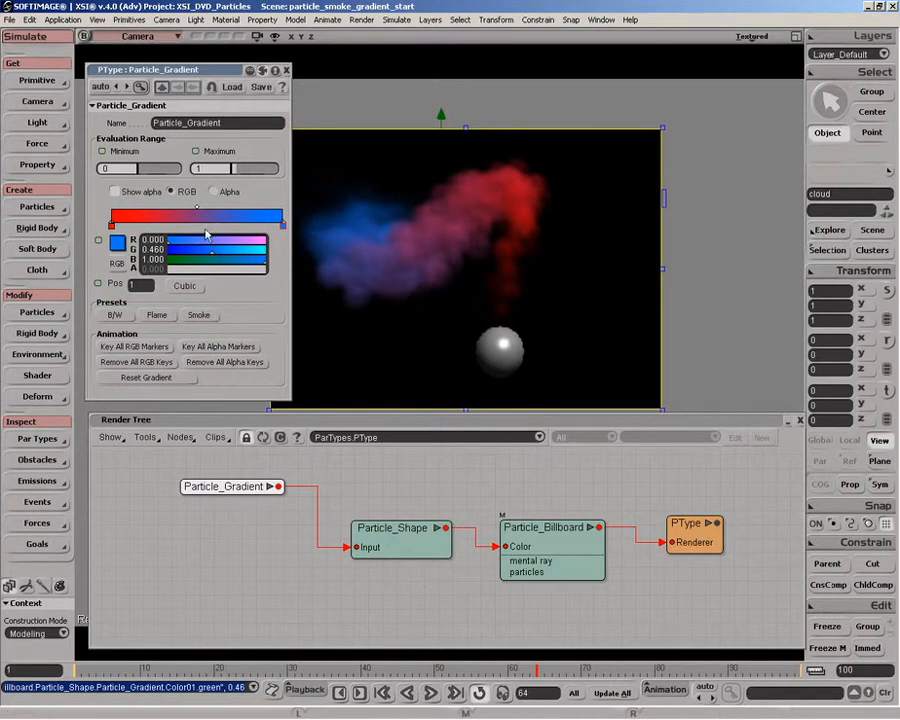
# - Edit the alpha gradient, shifting its first midpoint to about 0.22 and setting the starting marker's alpha to 1
pyautogui.click(214, 194)
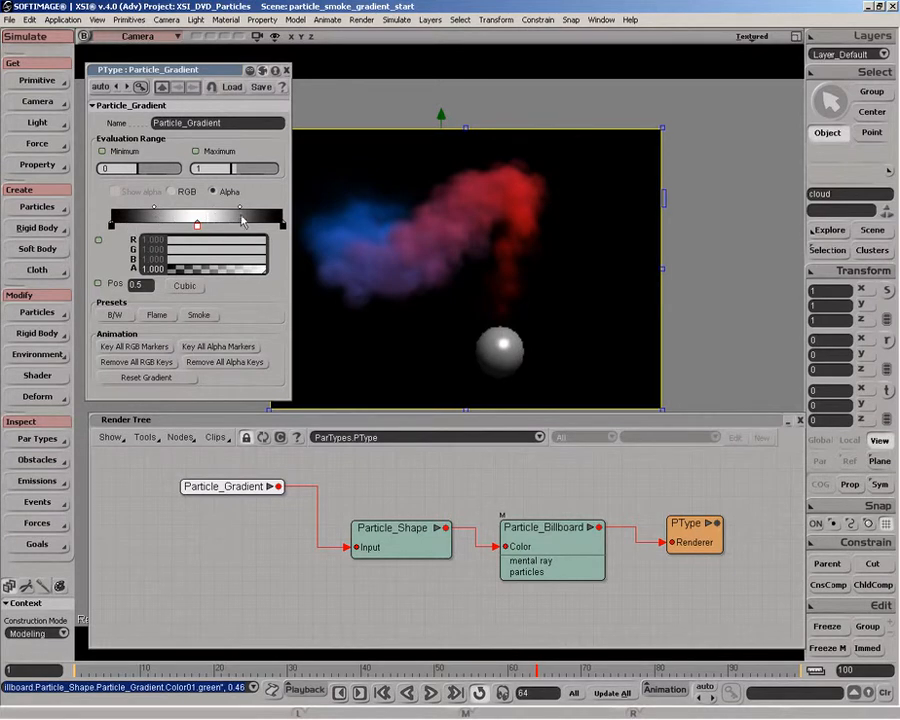
pyautogui.moveTo(154, 207); pyautogui.dragTo(130, 207)
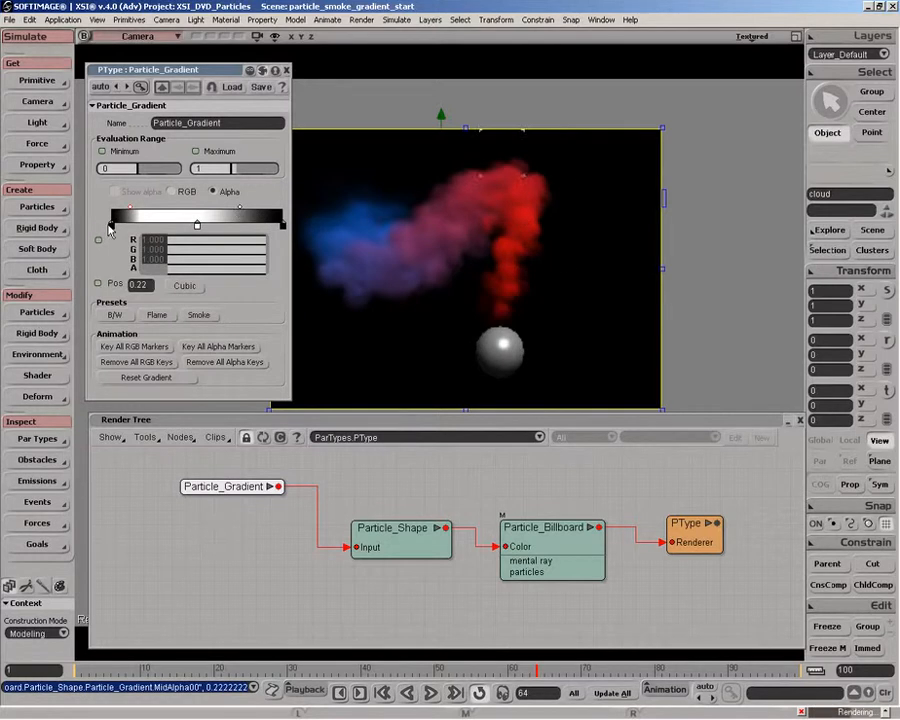
pyautogui.click(112, 226)
pyautogui.moveTo(203, 268); pyautogui.dragTo(279, 268)
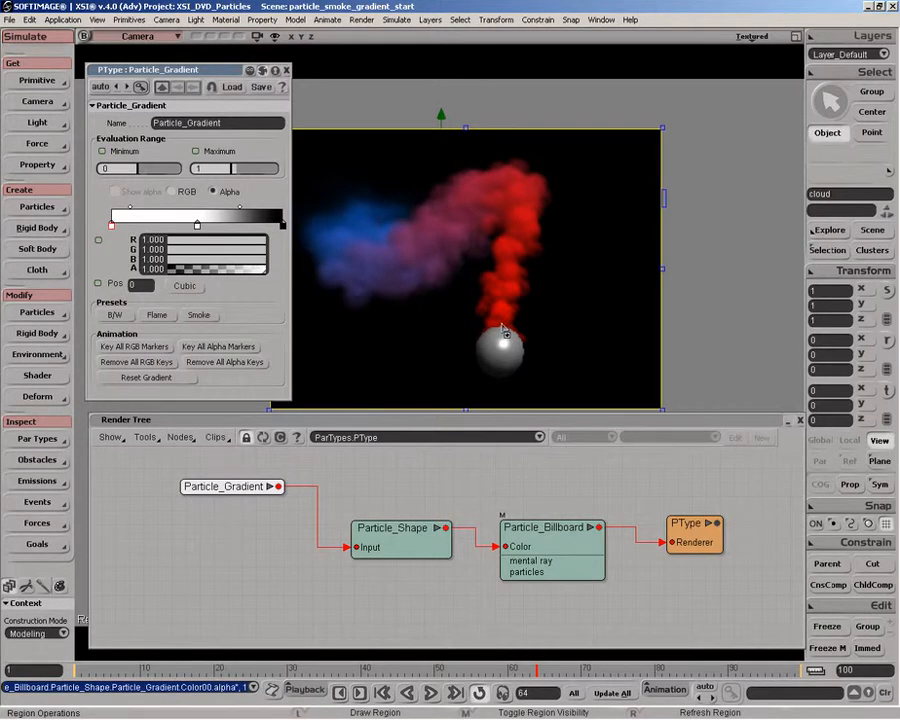
# - Remove the middle alpha marker, shift the midpoint to about 0.61 and add a marker near 0.48 with alpha 0.489
pyautogui.moveTo(197, 226)
pyautogui.mouseDown()
pyautogui.moveTo(171, 226)
pyautogui.moveTo(177, 236)
pyautogui.mouseUp()
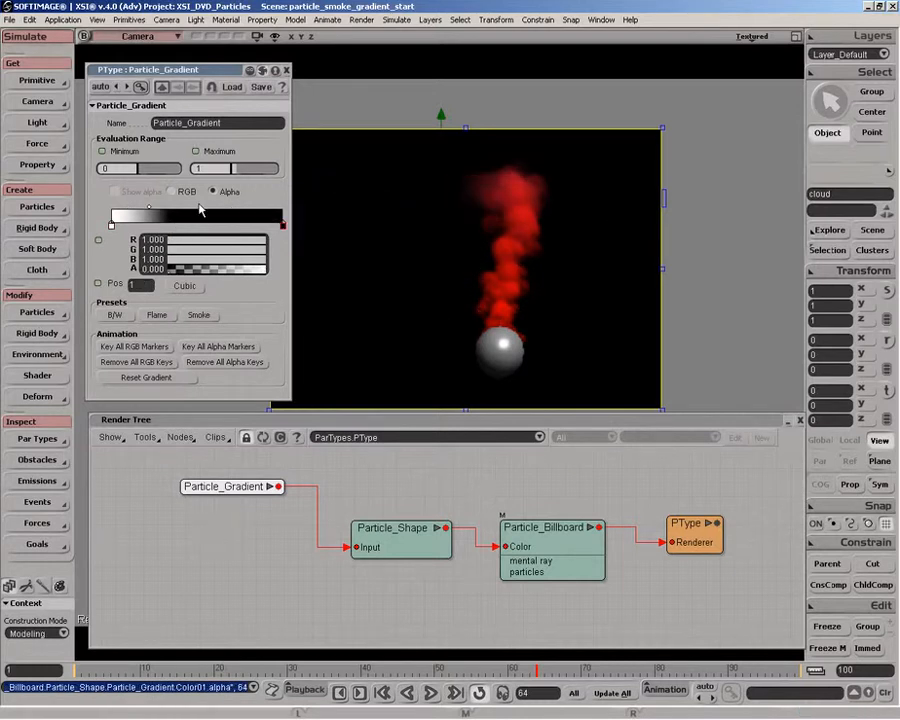
pyautogui.moveTo(149, 208)
pyautogui.mouseDown()
pyautogui.moveTo(246, 205)
pyautogui.moveTo(200, 210)
pyautogui.moveTo(212, 208)
pyautogui.mouseUp()
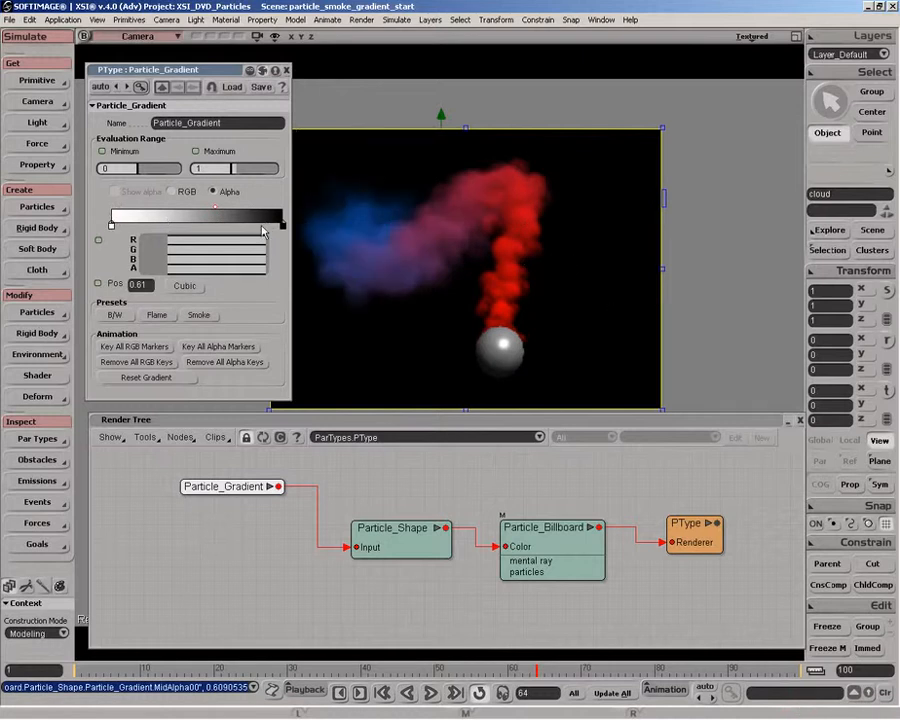
pyautogui.click(195, 228)
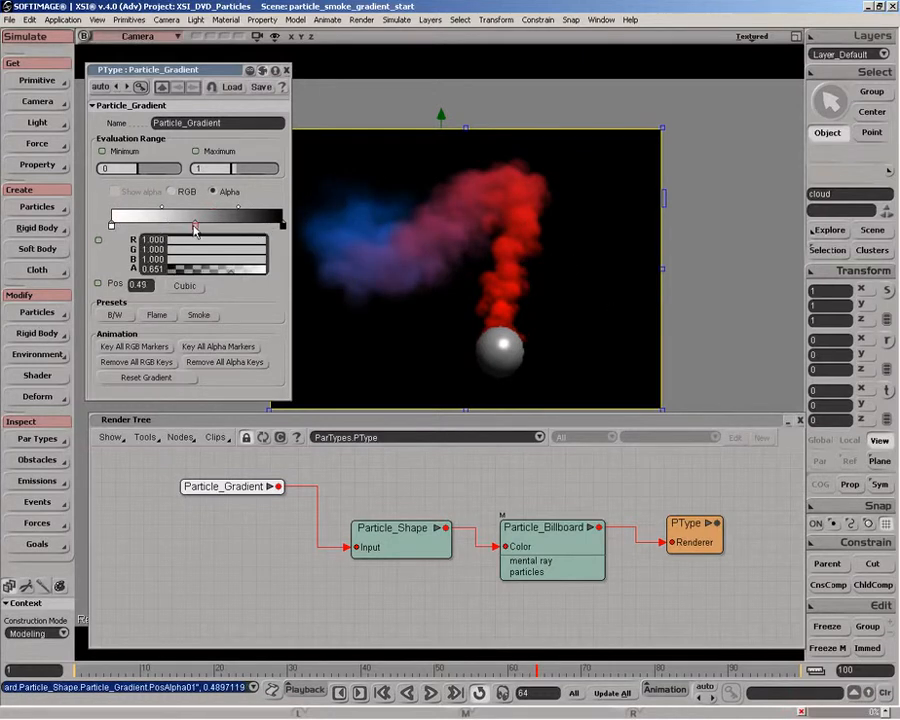
pyautogui.moveTo(222, 276)
pyautogui.mouseDown()
pyautogui.moveTo(235, 275)
pyautogui.moveTo(215, 276)
pyautogui.mouseUp()
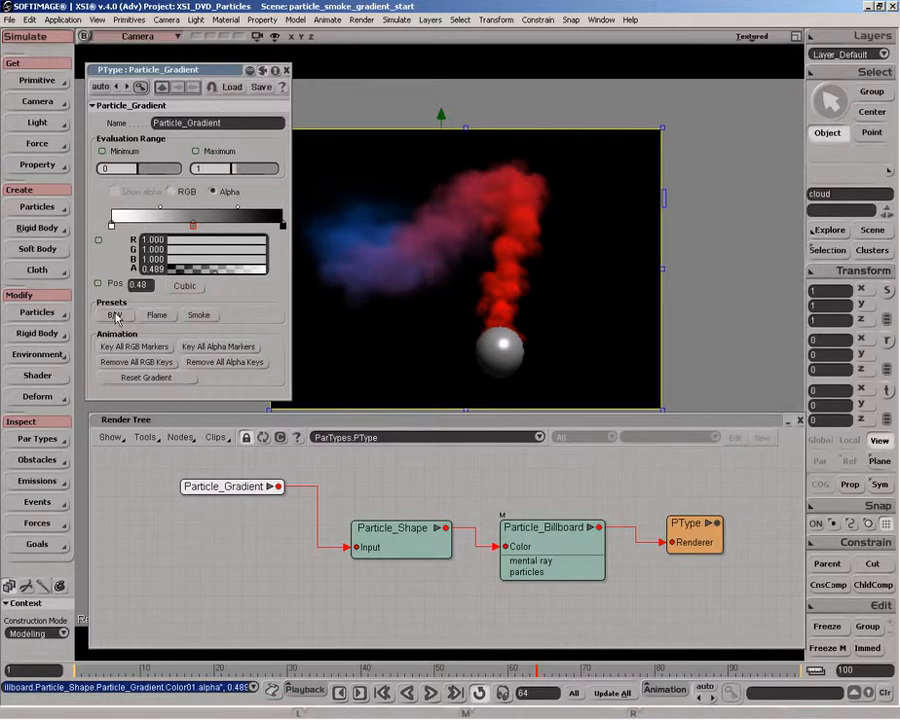
# - Return to the RGB gradient and try the B/W and Flame presets on the smoke
pyautogui.click(172, 191)
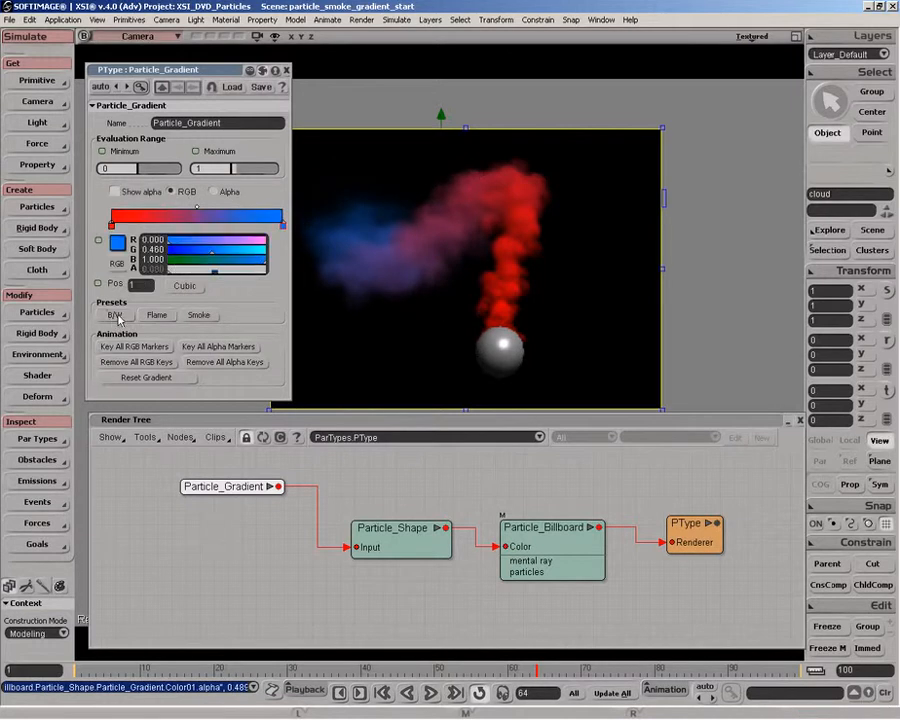
pyautogui.click(114, 316)
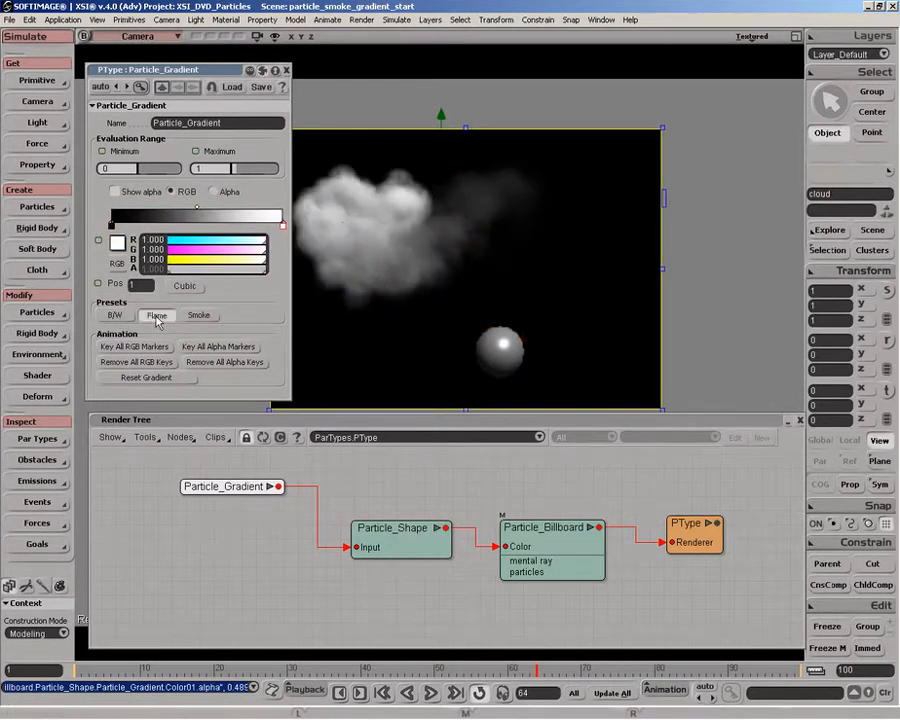
pyautogui.click(157, 316)
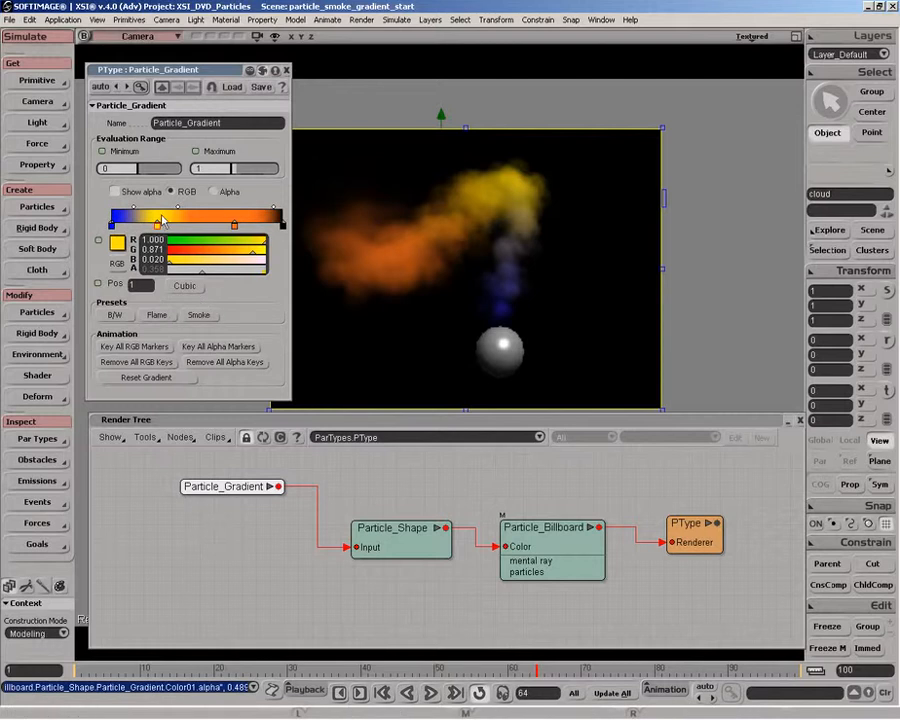
# - Apply the Smoke preset to the gradient and inspect its alpha markers before returning to the RGB gradient
pyautogui.click(199, 315)
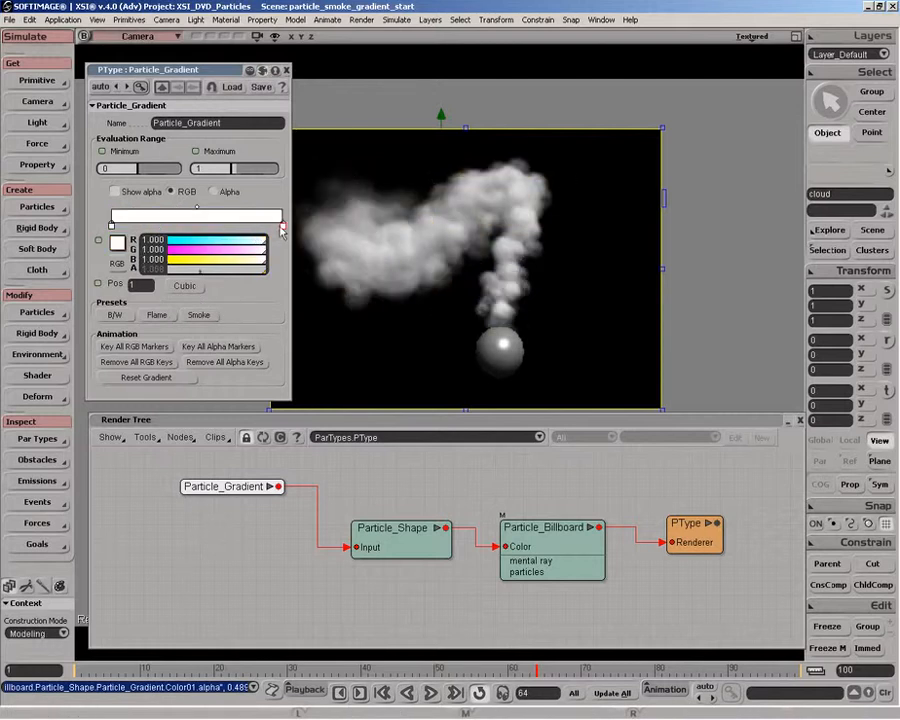
pyautogui.click(214, 192)
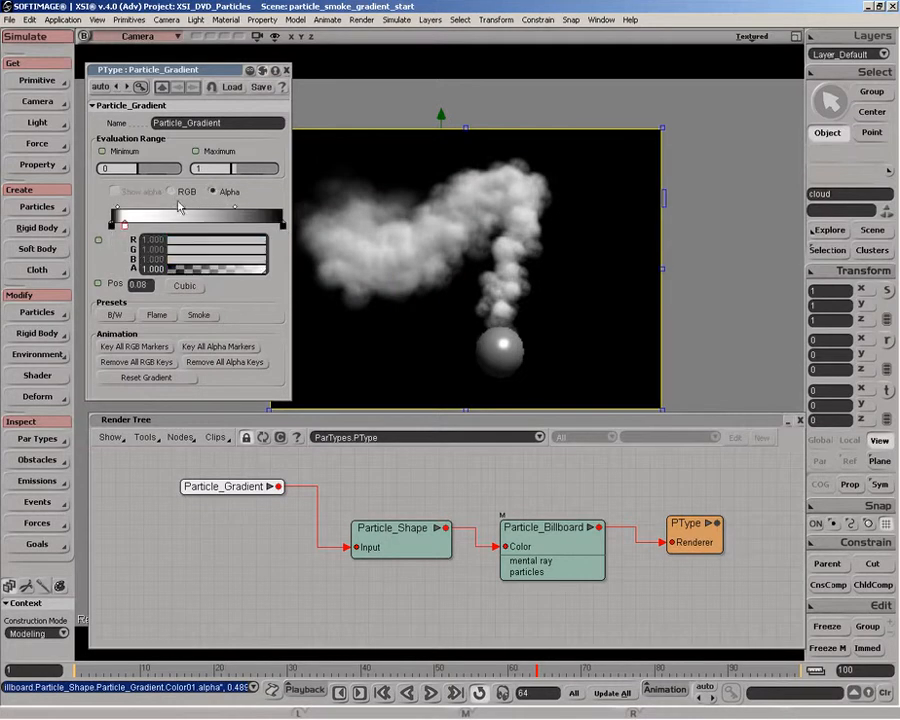
pyautogui.click(124, 226)
pyautogui.click(172, 193)
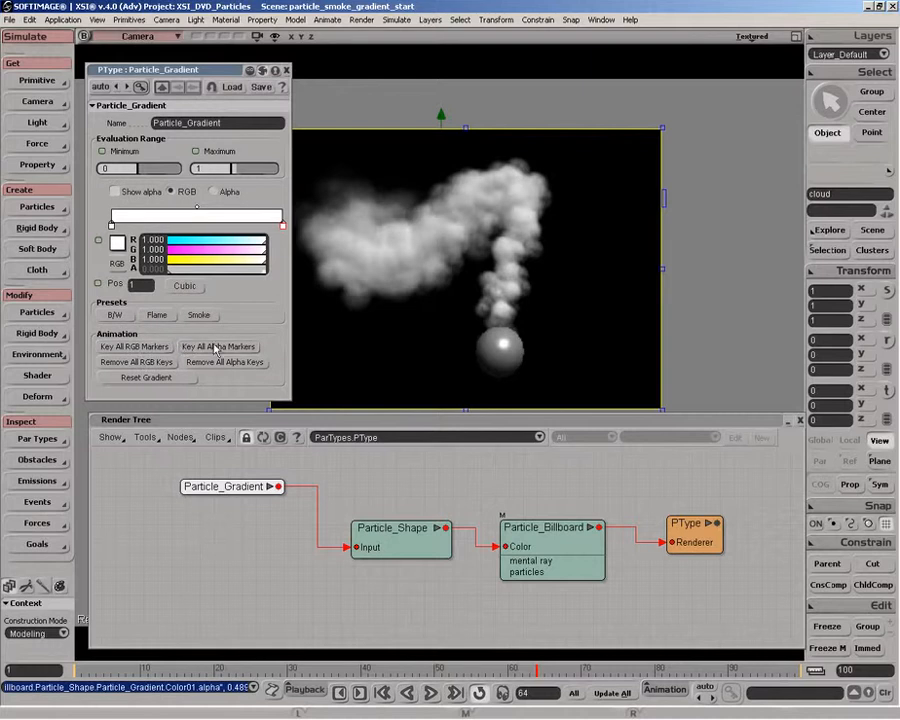
# - Set the gradient's start colour to red and its end colour to blue with R 0.122, G 0.295 and B 1
pyautogui.click(111, 226)
pyautogui.moveTo(212, 250); pyautogui.dragTo(120, 262)
pyautogui.click(283, 226)
pyautogui.moveTo(190, 242)
pyautogui.mouseDown()
pyautogui.moveTo(156, 243)
pyautogui.moveTo(180, 243)
pyautogui.mouseUp()
pyautogui.click(197, 251)
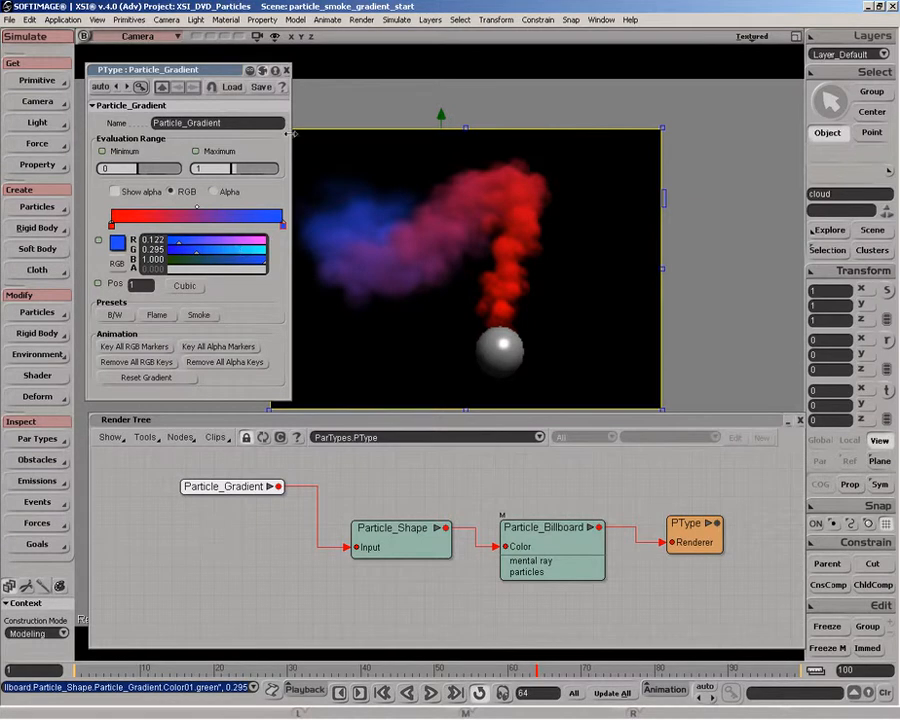
# - Close the gradient properties and rearrange the four render tree nodes to free space ahead of Particle_Gradient
pyautogui.click(286, 70)
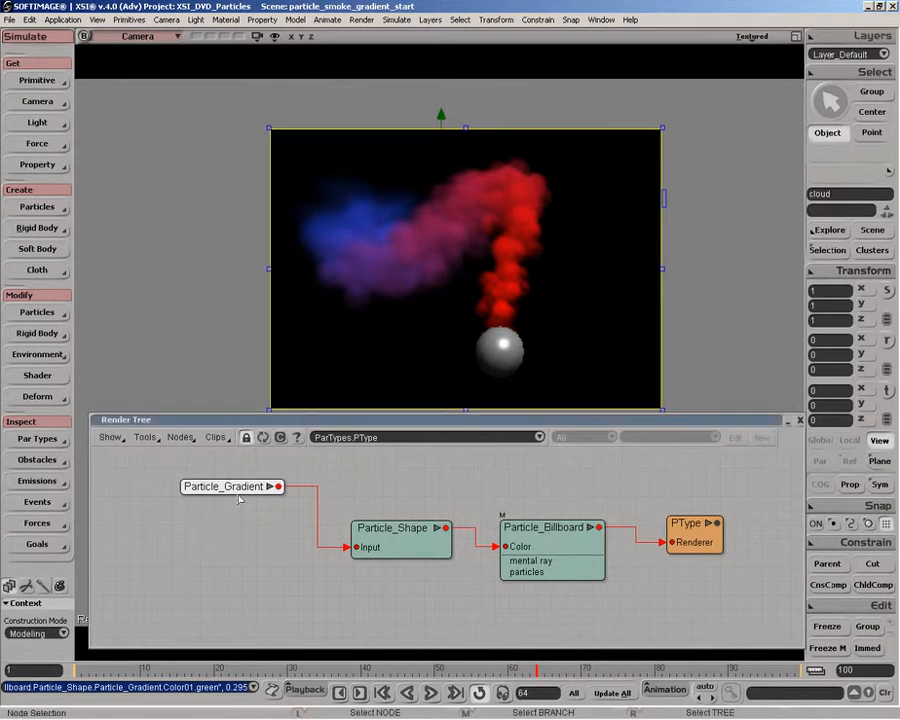
pyautogui.moveTo(217, 493); pyautogui.dragTo(269, 493)
pyautogui.moveTo(375, 539); pyautogui.dragTo(397, 527)
pyautogui.moveTo(555, 534); pyautogui.dragTo(584, 515)
pyautogui.moveTo(703, 525); pyautogui.dragTo(727, 527)
pyautogui.moveTo(596, 529); pyautogui.dragTo(615, 524)
pyautogui.moveTo(398, 533); pyautogui.dragTo(417, 530)
pyautogui.moveTo(266, 492); pyautogui.dragTo(278, 497)
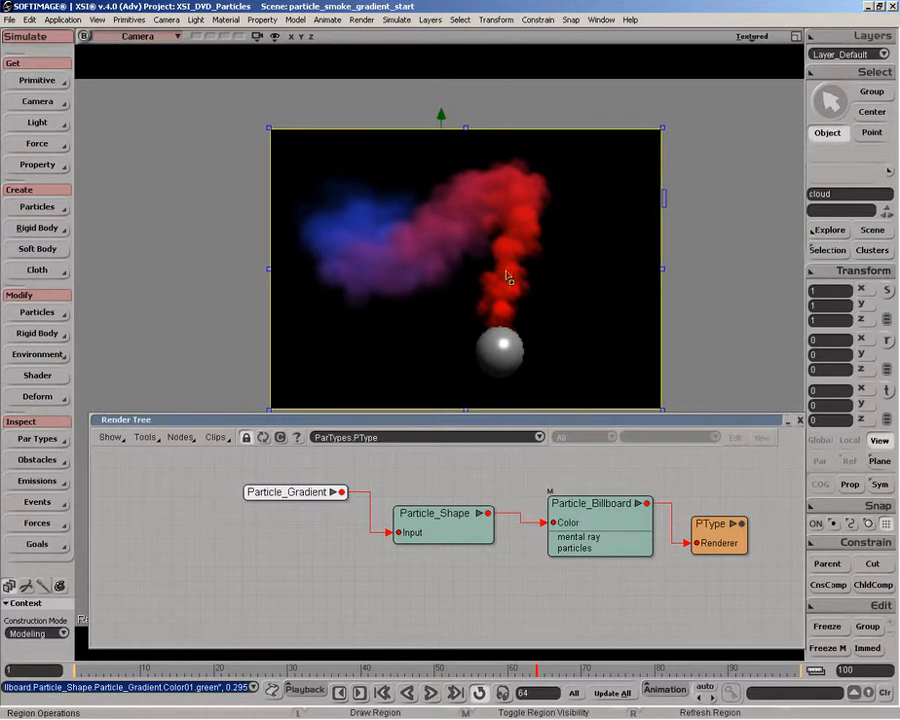
# - Add a Particle Get Scalar node ahead of Particle_Gradient and set its output to Radius
pyautogui.click(173, 442)
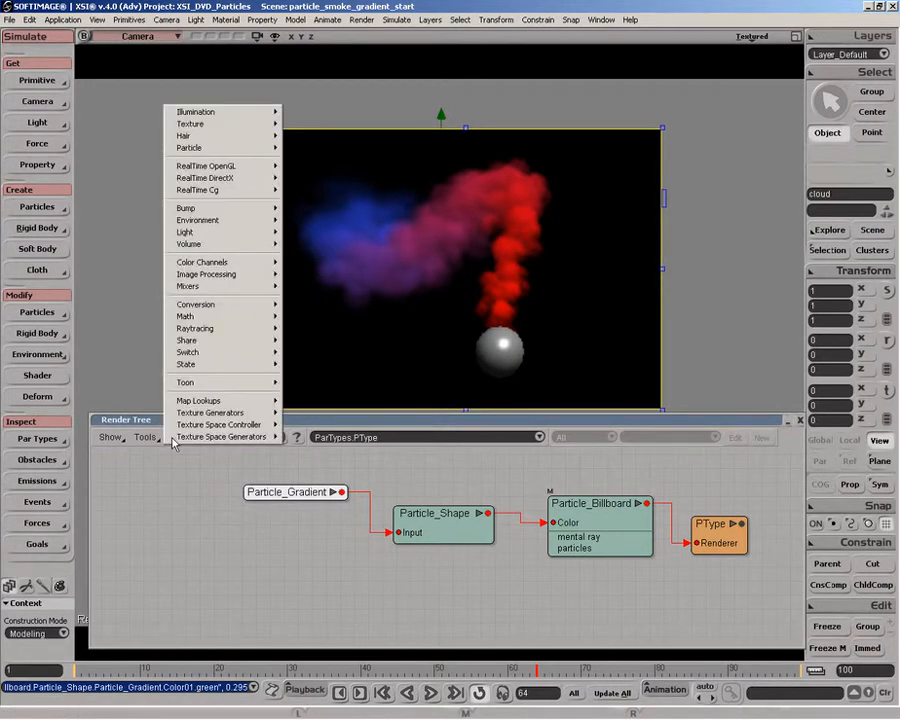
pyautogui.moveTo(241, 138)
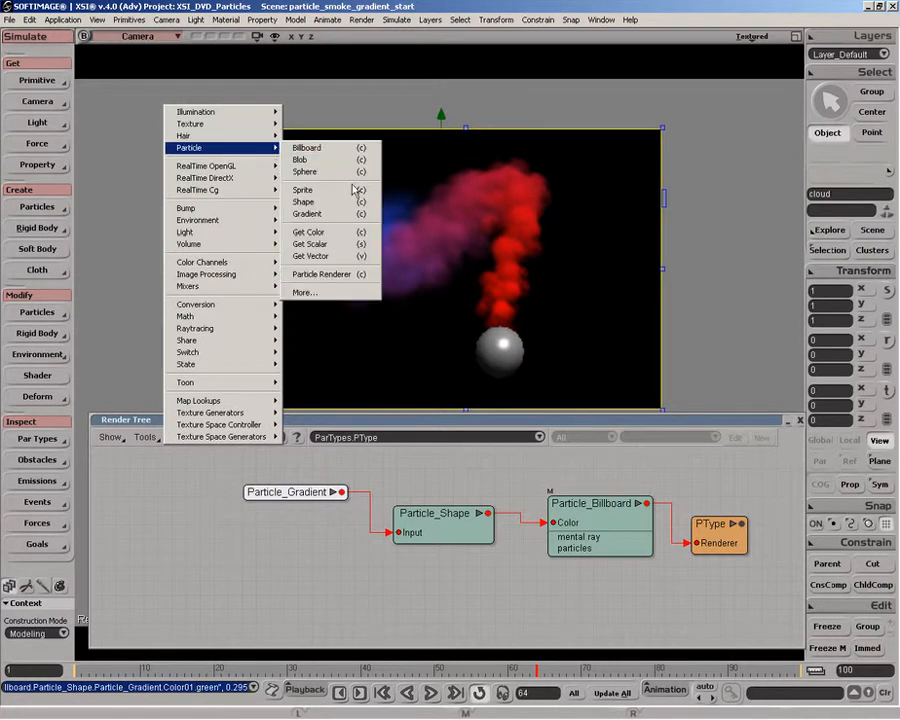
pyautogui.click(318, 244)
pyautogui.moveTo(430, 468); pyautogui.dragTo(174, 468)
pyautogui.doubleClick(170, 468)
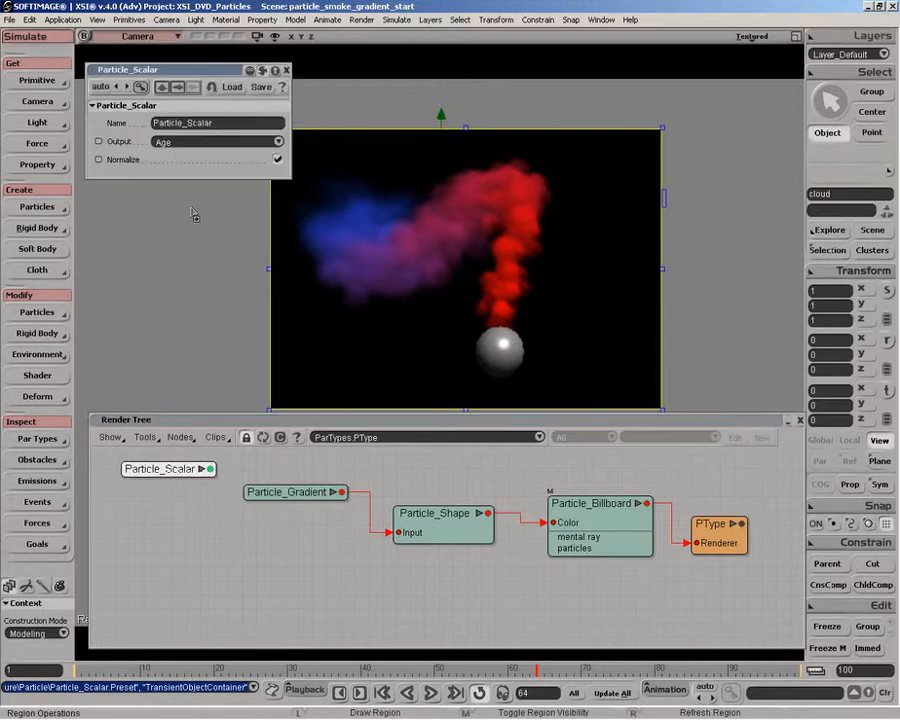
pyautogui.click(211, 143)
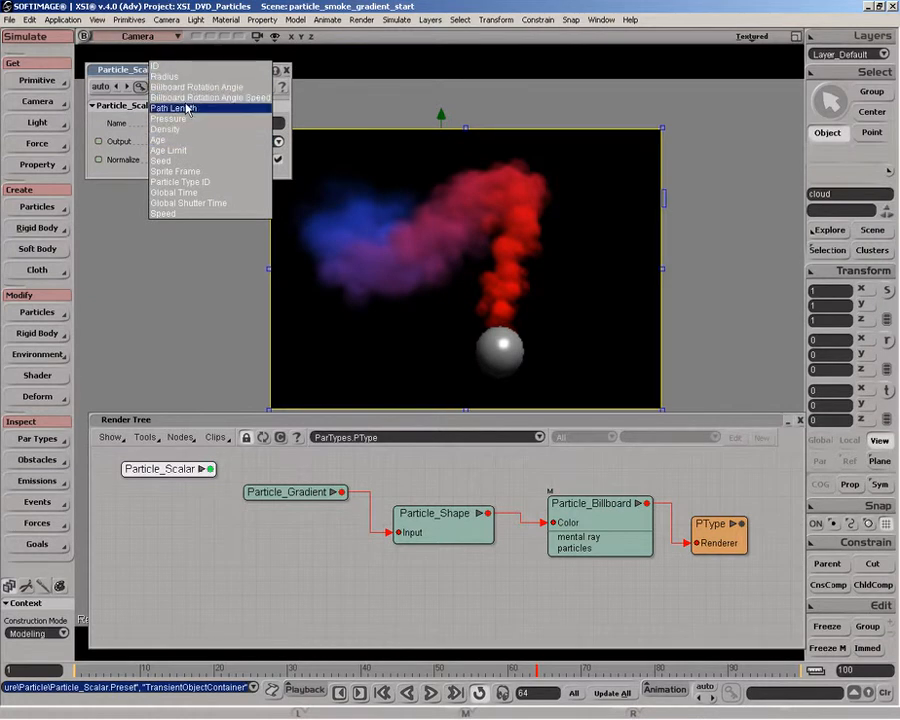
pyautogui.click(168, 76)
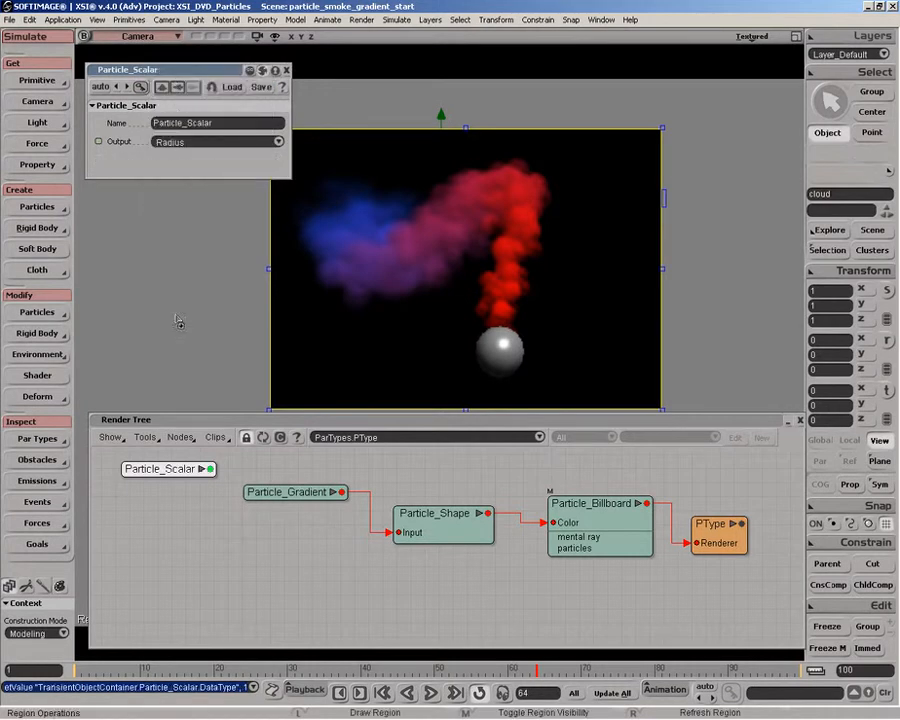
# - Make room beside Particle_Gradient and connect the Particle_Scalar output to its EvalPoint input
pyautogui.moveTo(285, 495); pyautogui.dragTo(312, 493)
pyautogui.moveTo(210, 470); pyautogui.dragTo(299, 493)
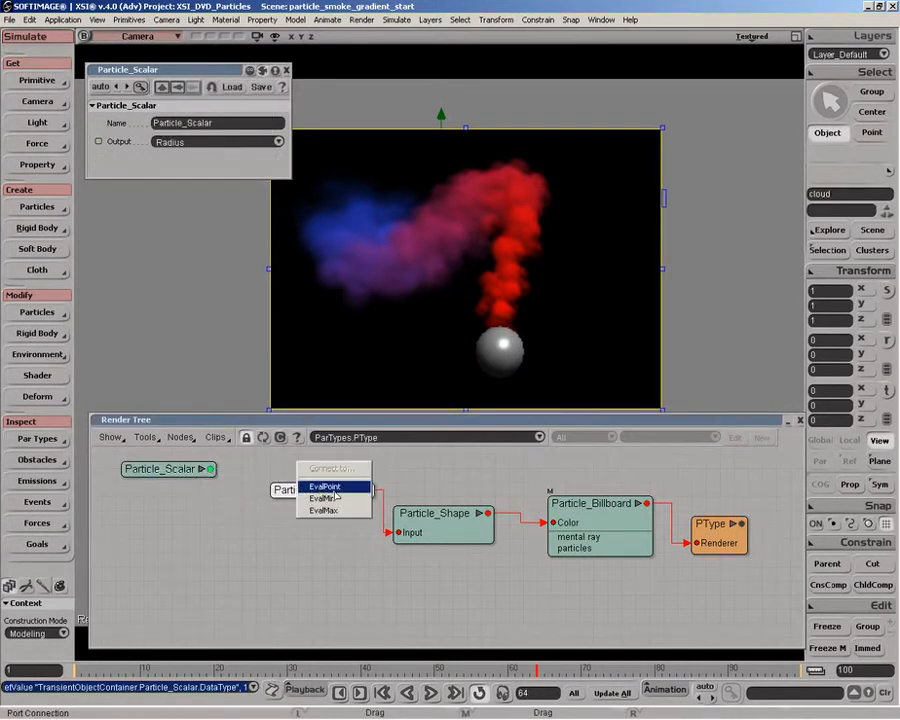
pyautogui.click(333, 487)
# - Hide the gradient's alpha preview, reverse its evaluation range with minimum 2.623 and maximum 0, and close its properties
pyautogui.doubleClick(323, 495)
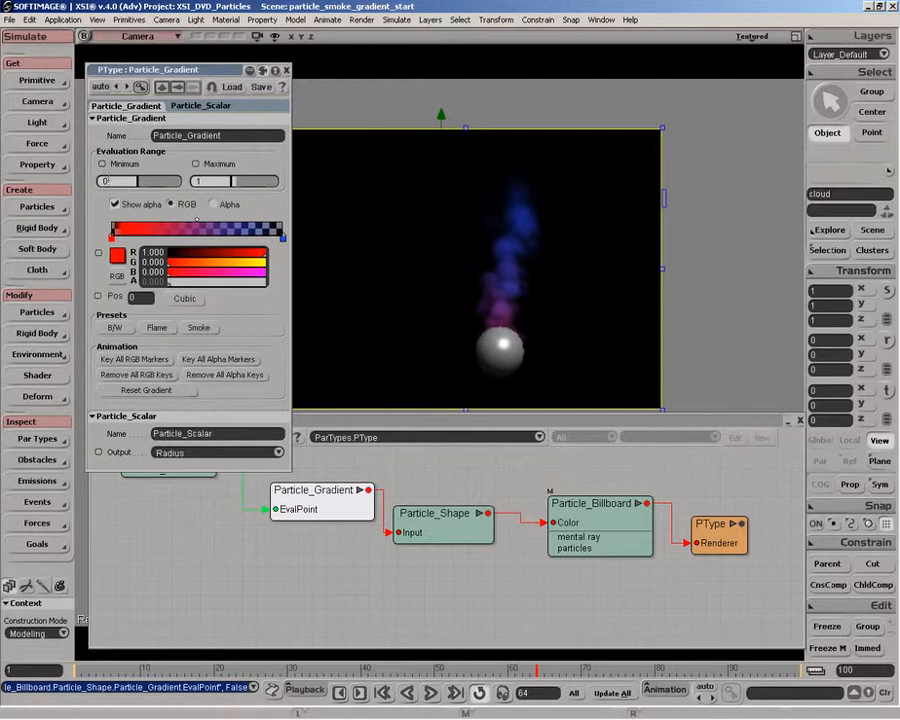
pyautogui.click(115, 204)
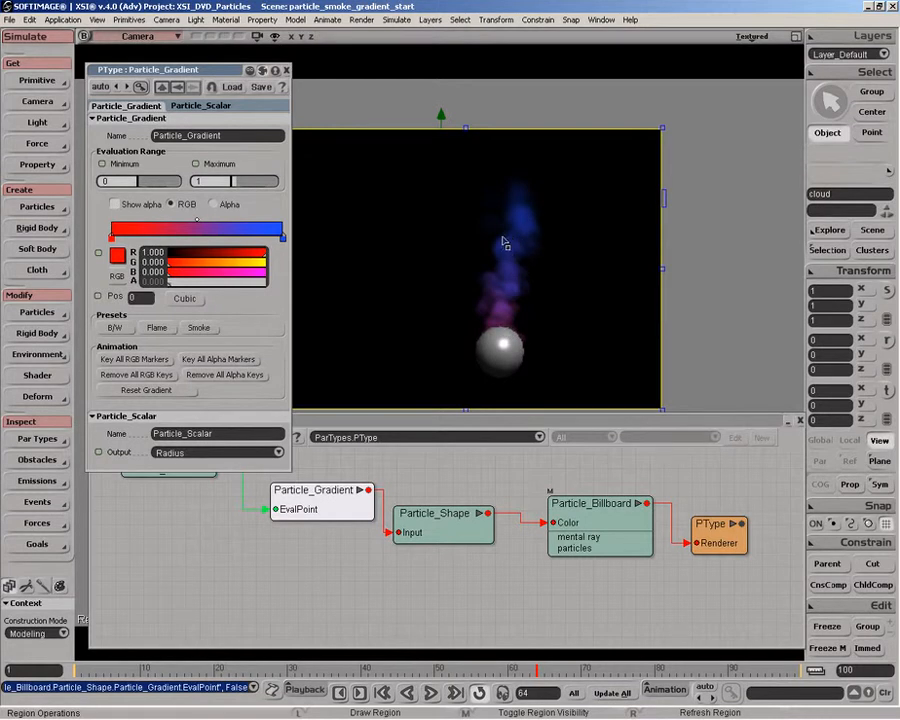
pyautogui.click(242, 183)
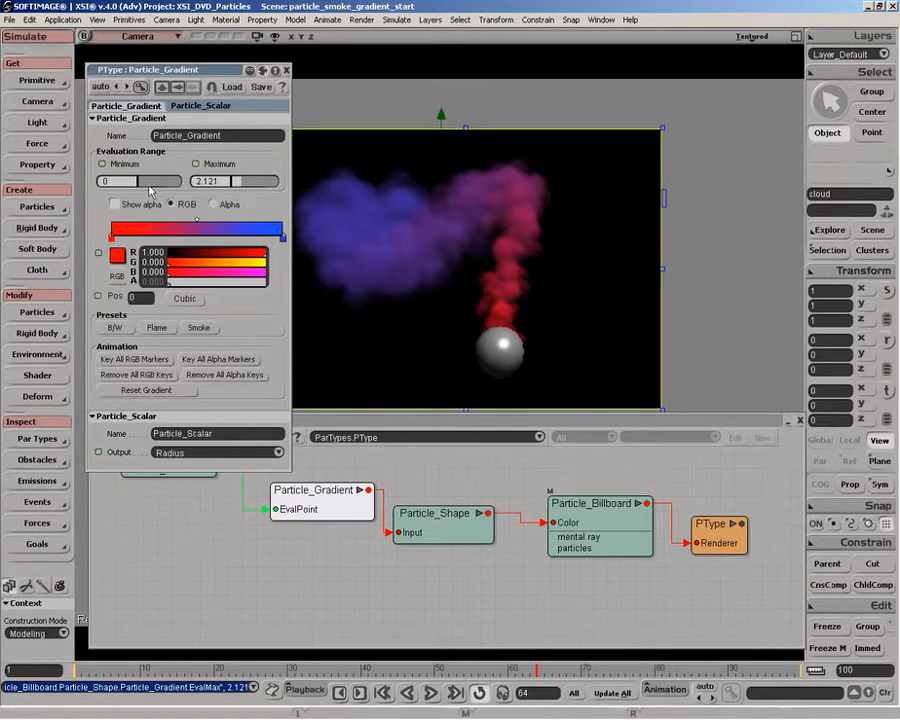
pyautogui.moveTo(238, 181); pyautogui.dragTo(152, 185)
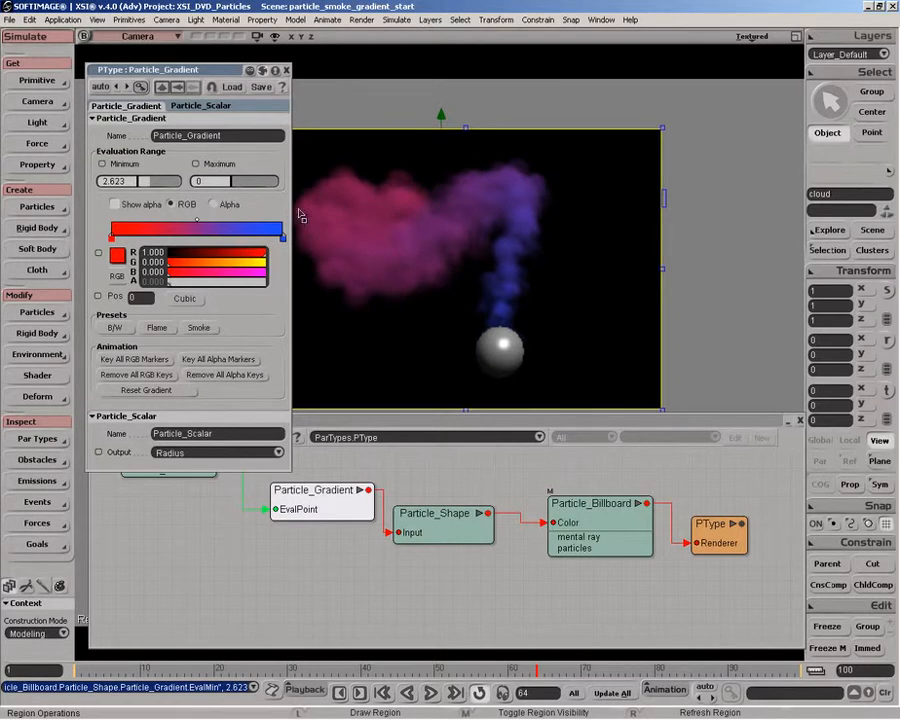
pyautogui.click(286, 71)
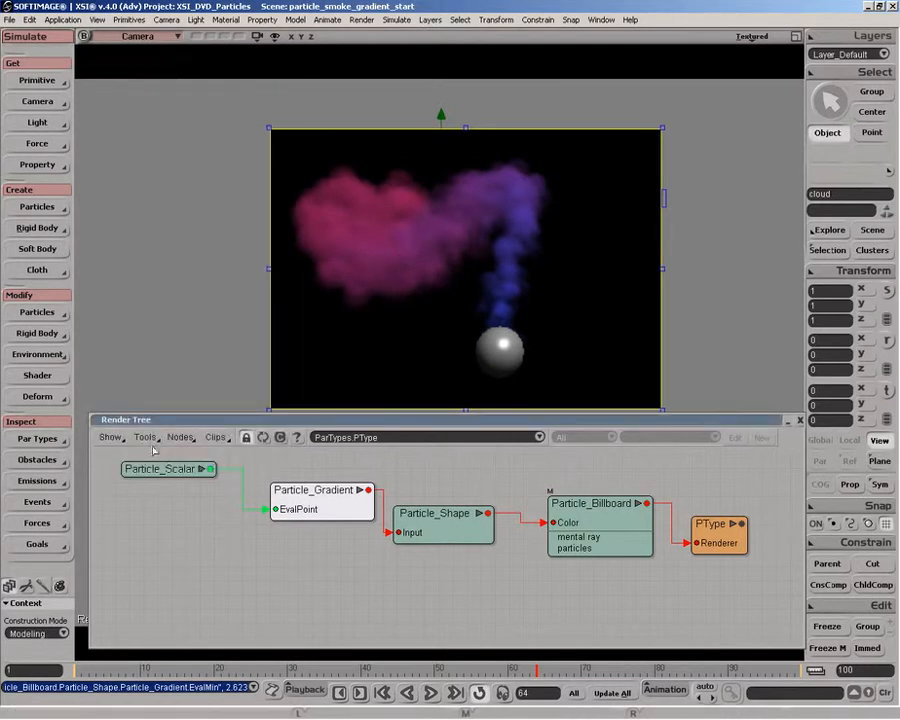
# - Space out the Scalar, Gradient, Shape and PType nodes in the render tree and open Particle_Scalar's properties
pyautogui.moveTo(165, 469); pyautogui.dragTo(155, 479)
pyautogui.moveTo(440, 528); pyautogui.dragTo(464, 512)
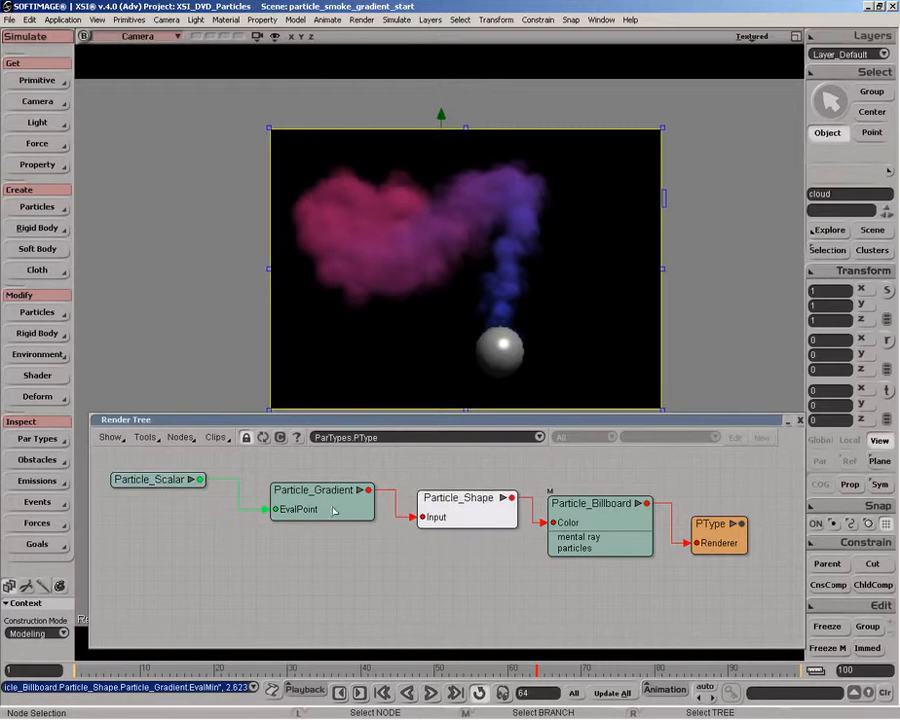
pyautogui.moveTo(333, 508); pyautogui.dragTo(338, 516)
pyautogui.moveTo(168, 481); pyautogui.dragTo(164, 488)
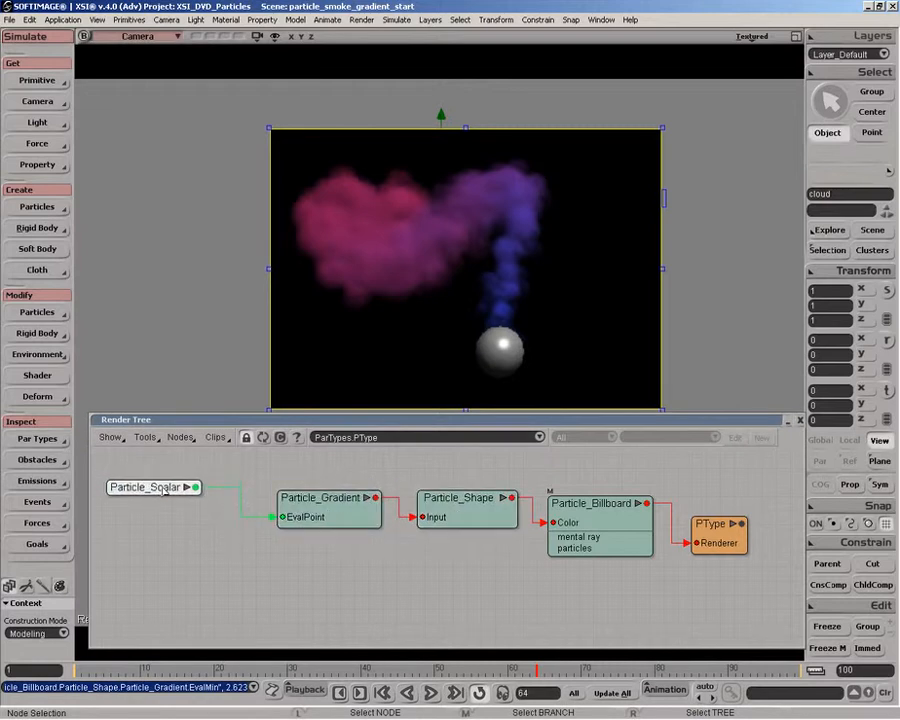
pyautogui.doubleClick(150, 488)
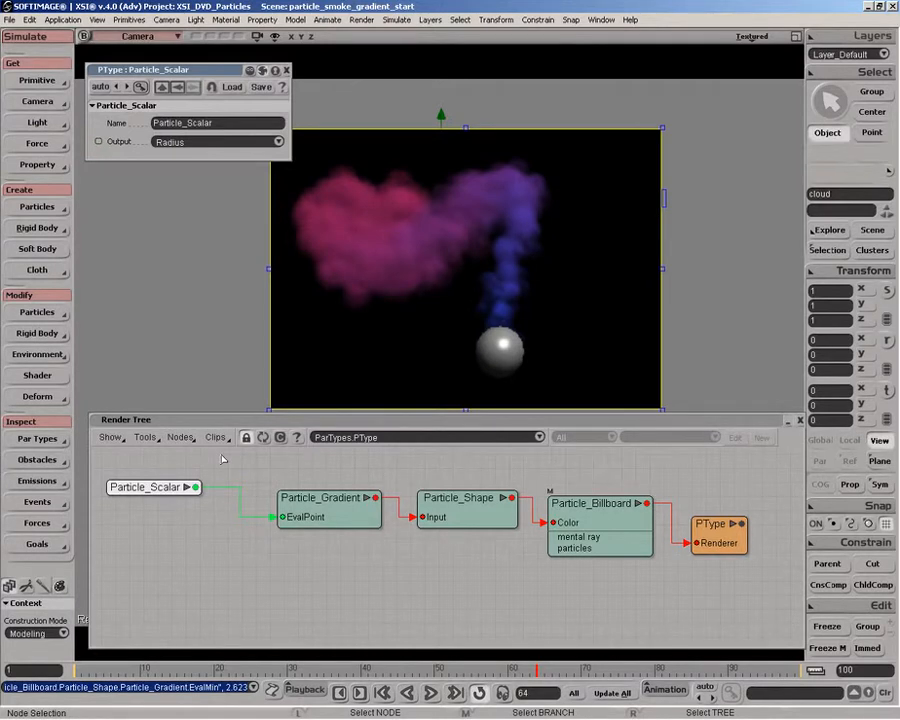
pyautogui.moveTo(700, 538); pyautogui.dragTo(720, 505)
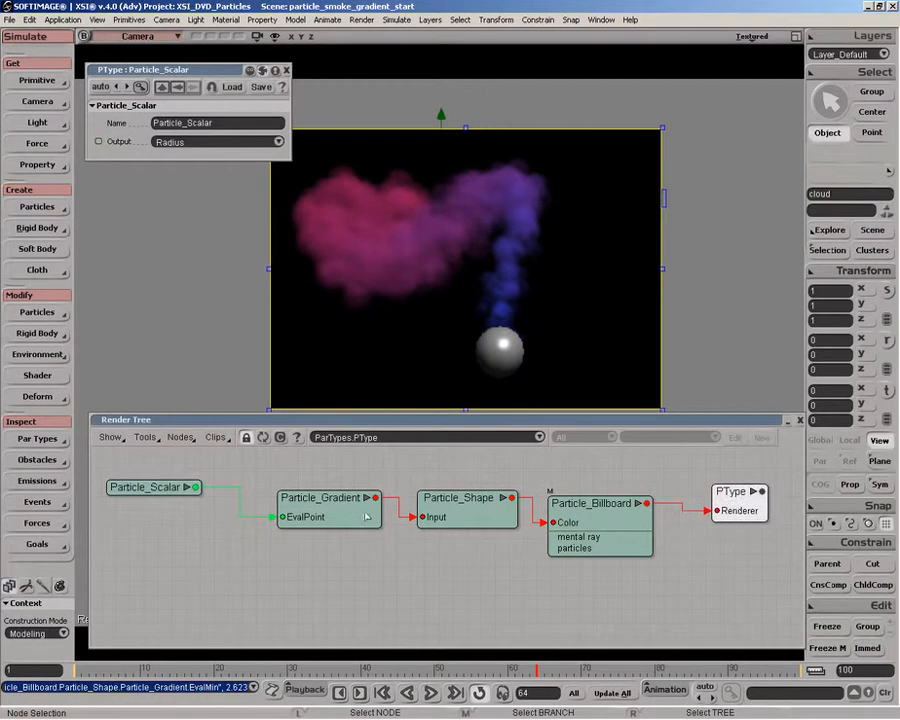
pyautogui.moveTo(340, 509); pyautogui.dragTo(327, 518)
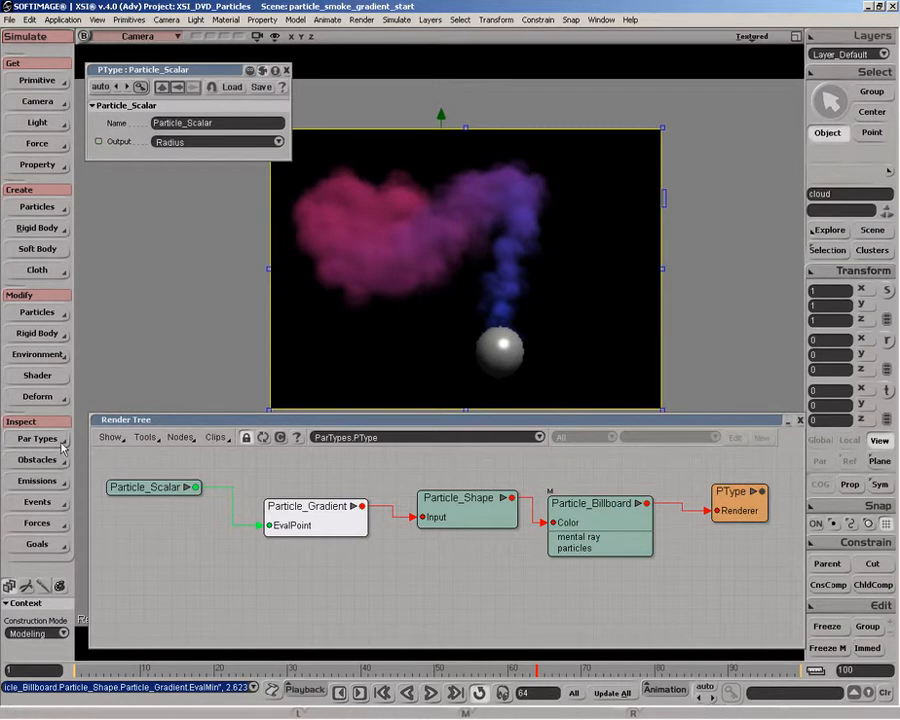
# - Inspect the particle type's colour settings and its RGB animation reference options, and close the properties
pyautogui.click(115, 444)
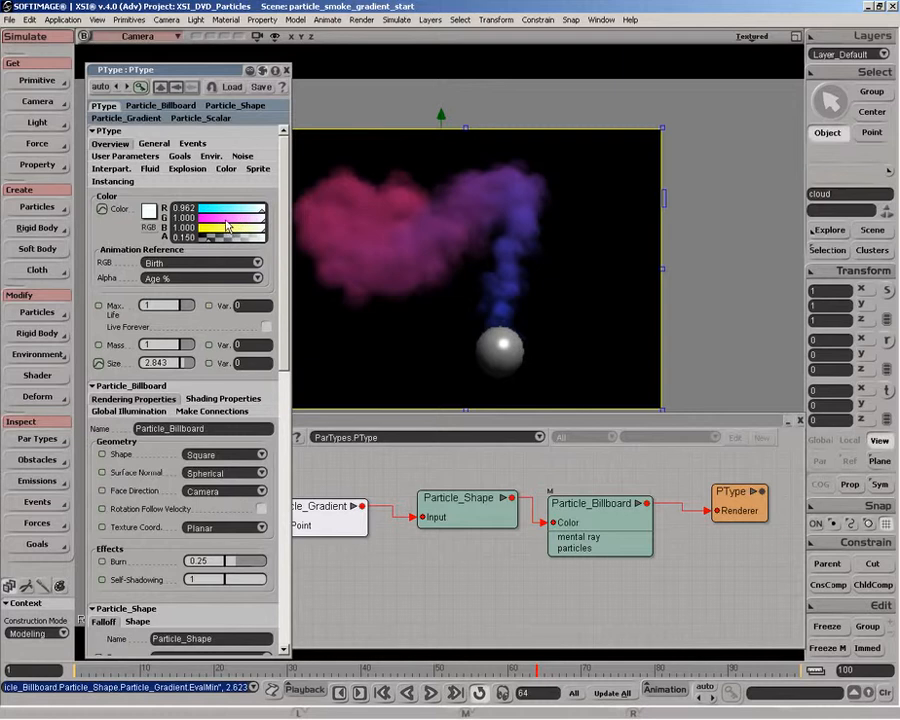
pyautogui.click(171, 265)
pyautogui.click(228, 263)
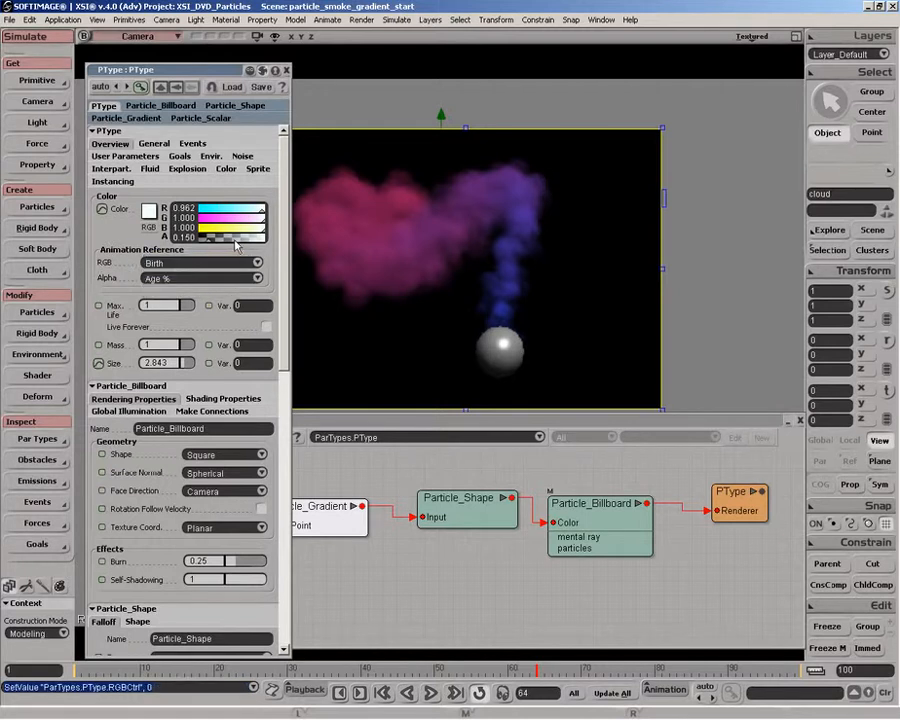
pyautogui.click(286, 70)
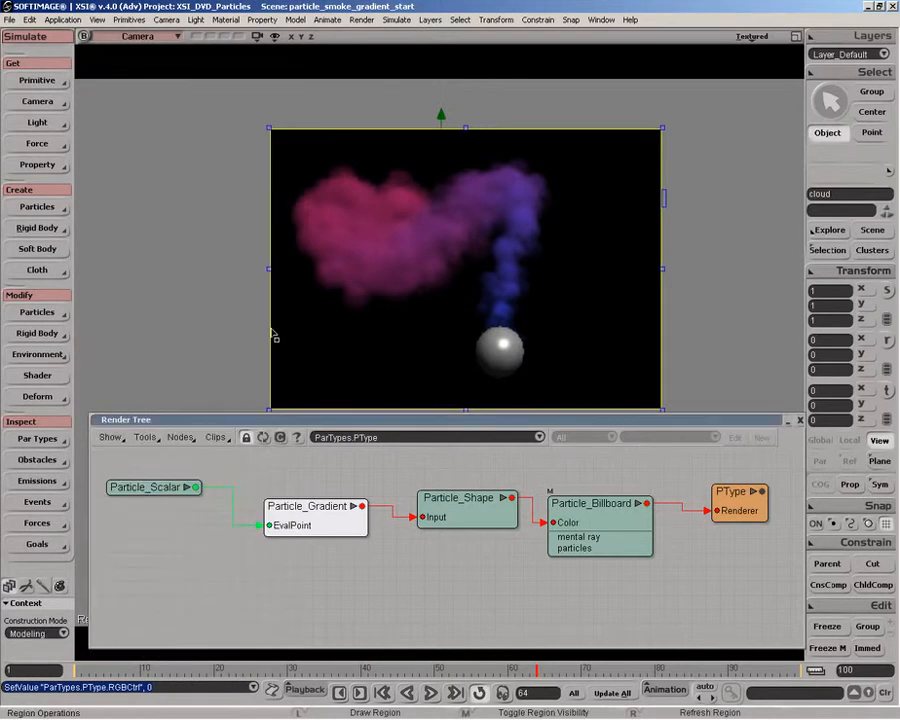
# - Add a Particle Get Color node below Particle_Gradient and connect it to Particle_Shape's Input in place of the gradient
pyautogui.moveTo(302, 508); pyautogui.dragTo(295, 504)
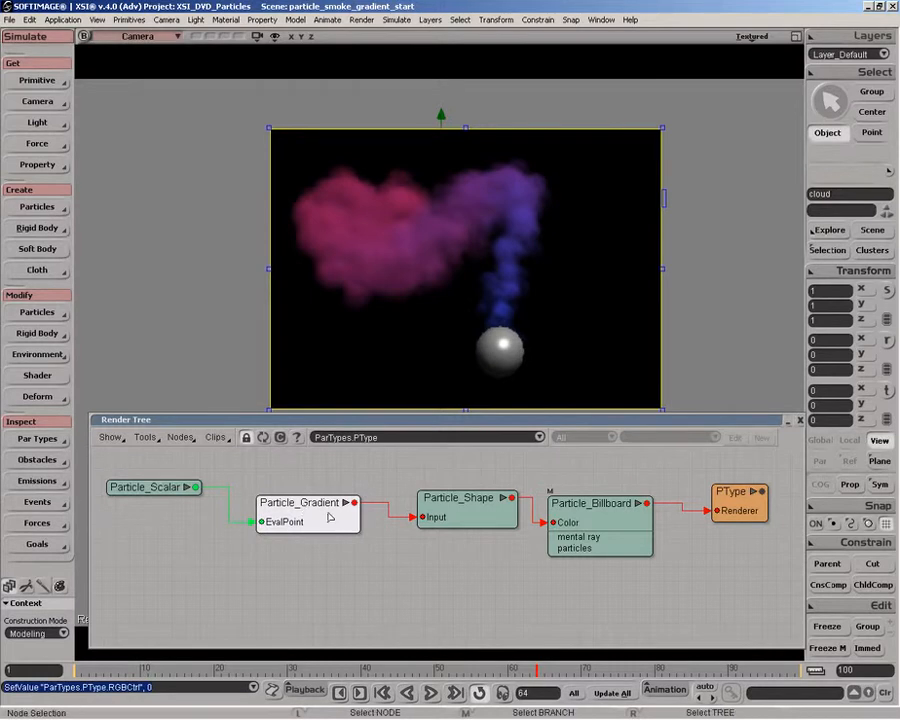
pyautogui.click(181, 437)
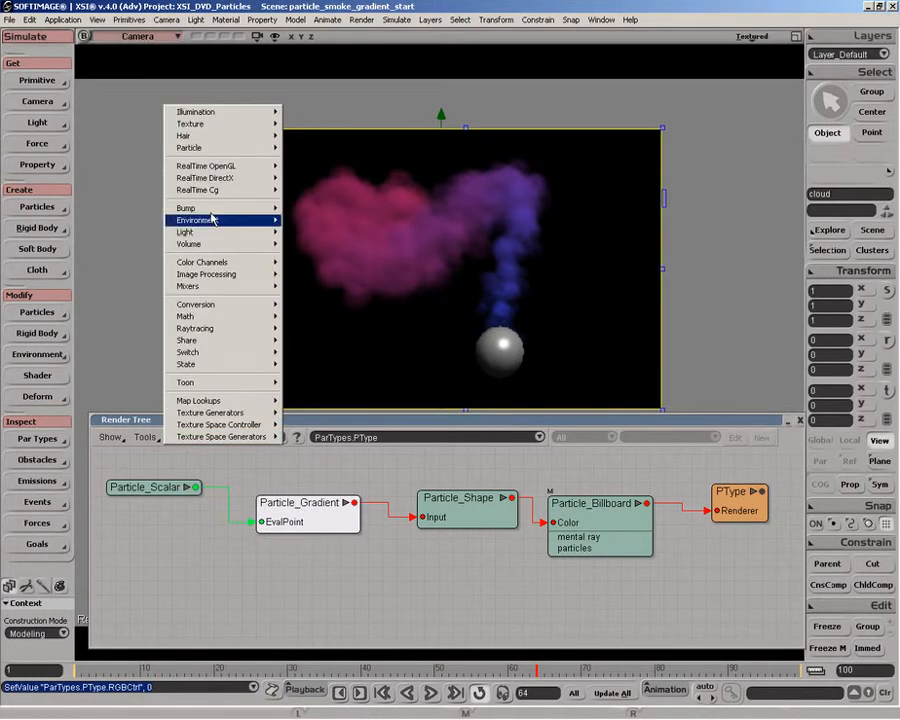
pyautogui.moveTo(243, 156)
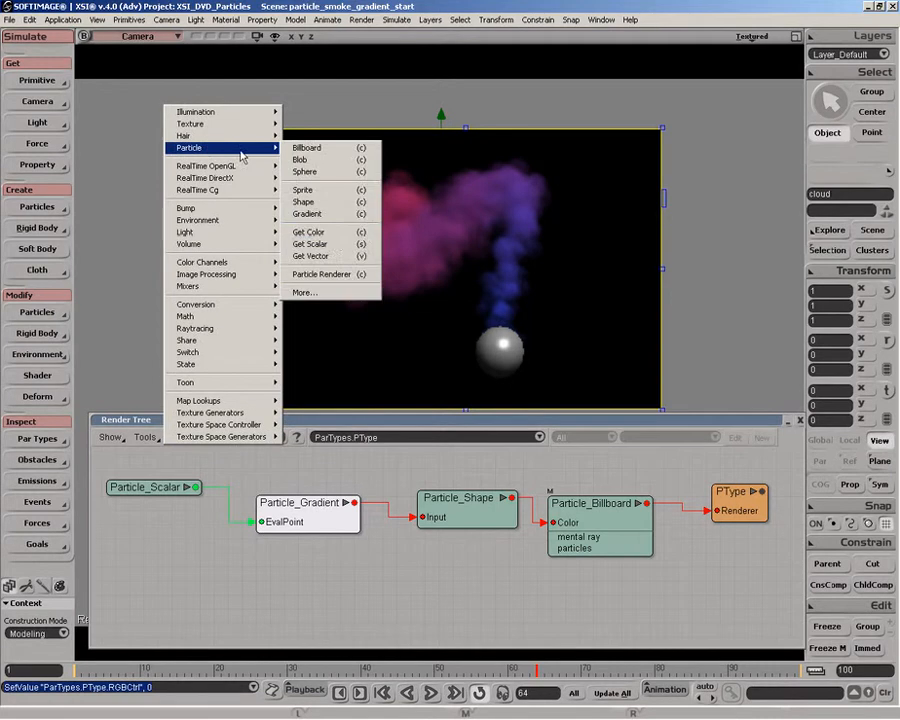
pyautogui.click(334, 236)
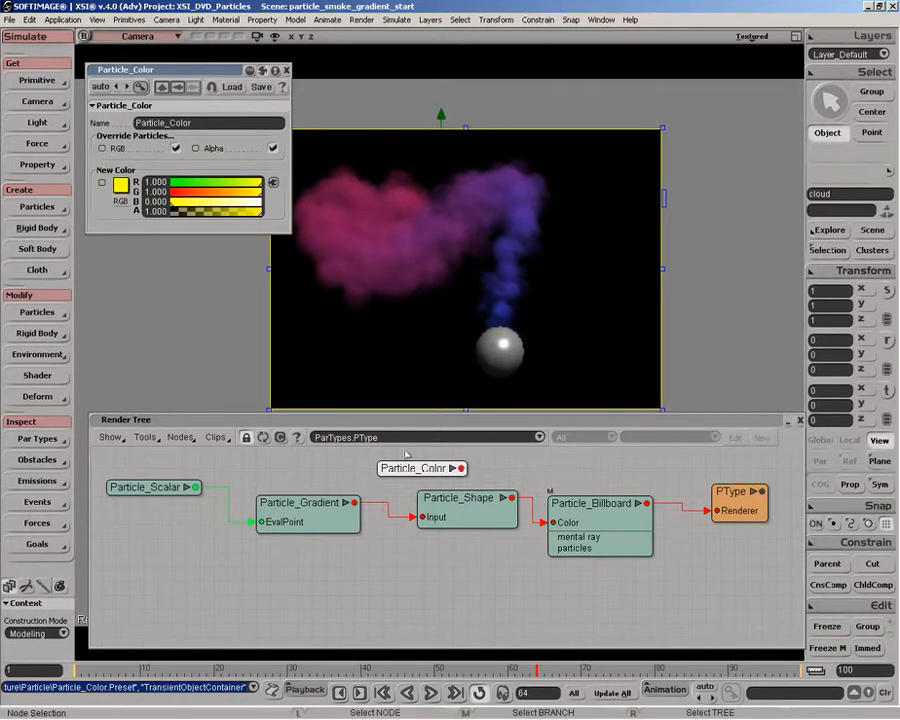
pyautogui.moveTo(415, 469); pyautogui.dragTo(512, 352)
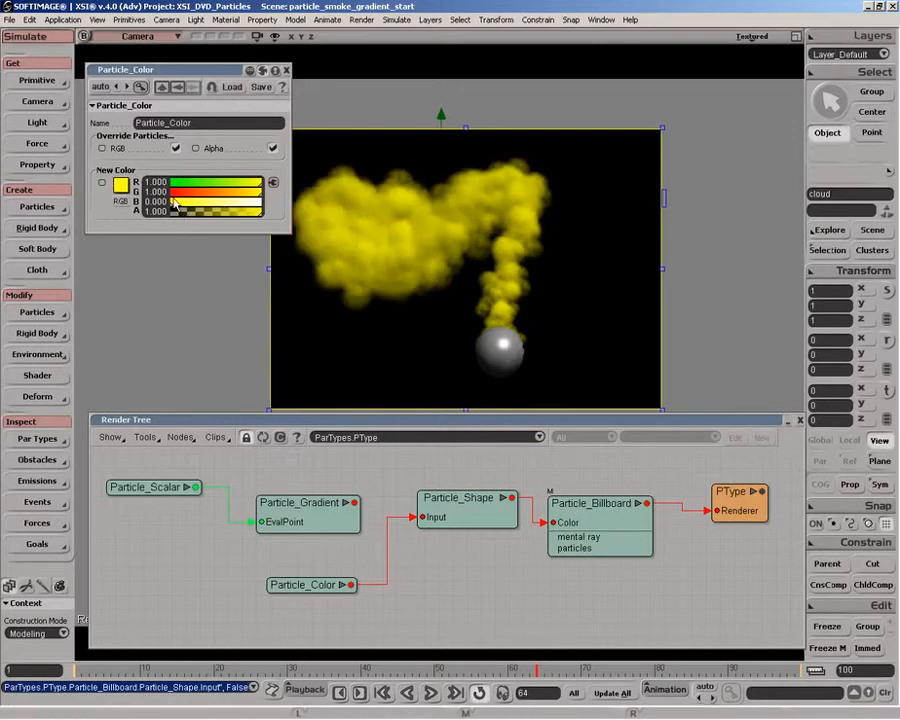
# - Turn off Particle_Color's alpha override and set its new colour's alpha to 0.636
pyautogui.click(273, 149)
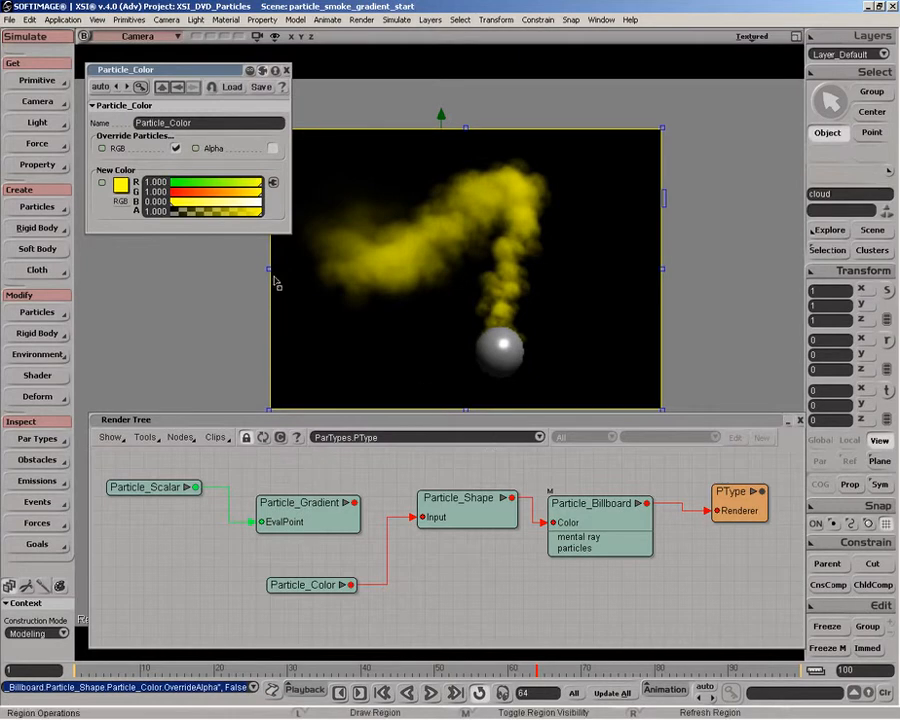
pyautogui.click(205, 211)
pyautogui.moveTo(203, 213); pyautogui.dragTo(228, 213)
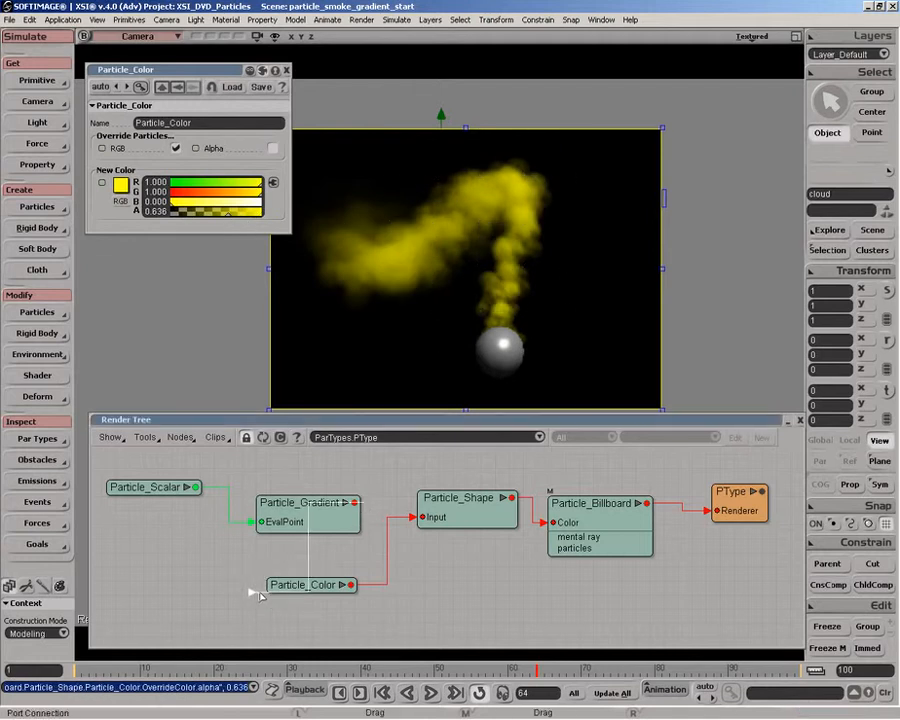
# - Connect Particle_Gradient to Particle_Color's OverrideColor input and arrange the Scalar, Gradient and Color nodes in sequence
pyautogui.click(342, 584)
pyautogui.click(341, 592)
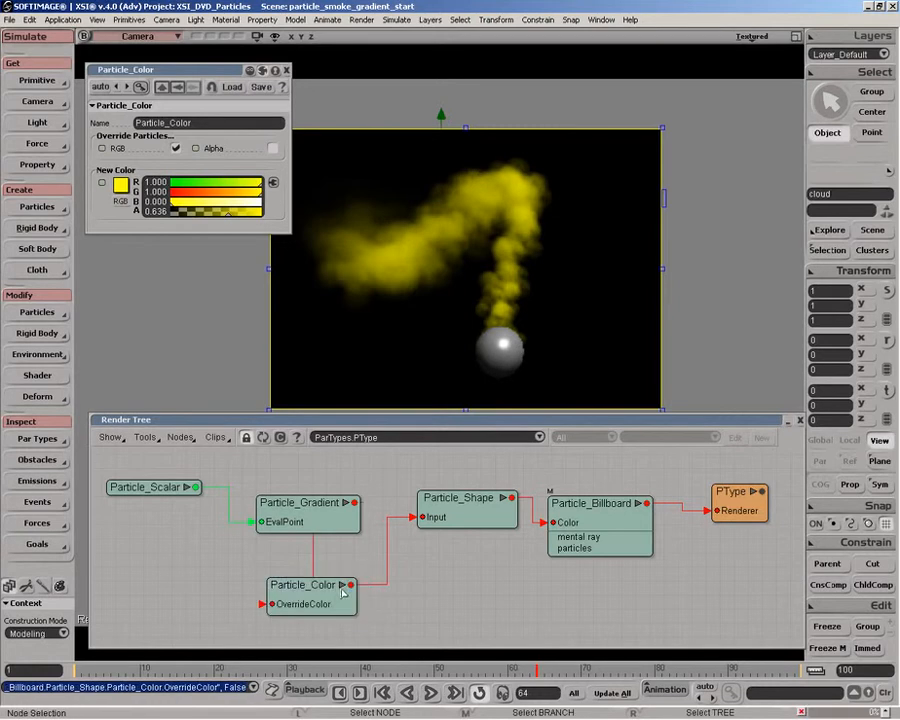
pyautogui.moveTo(308, 523); pyautogui.dragTo(194, 576)
pyautogui.moveTo(302, 594); pyautogui.dragTo(347, 552)
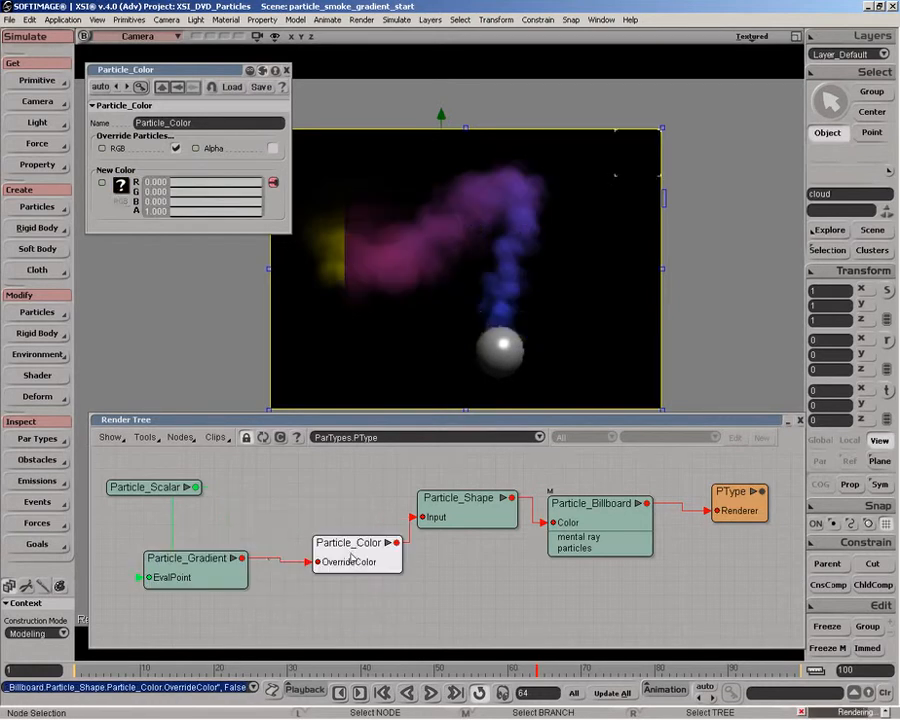
pyautogui.moveTo(187, 563); pyautogui.dragTo(229, 545)
pyautogui.moveTo(162, 487); pyautogui.dragTo(132, 495)
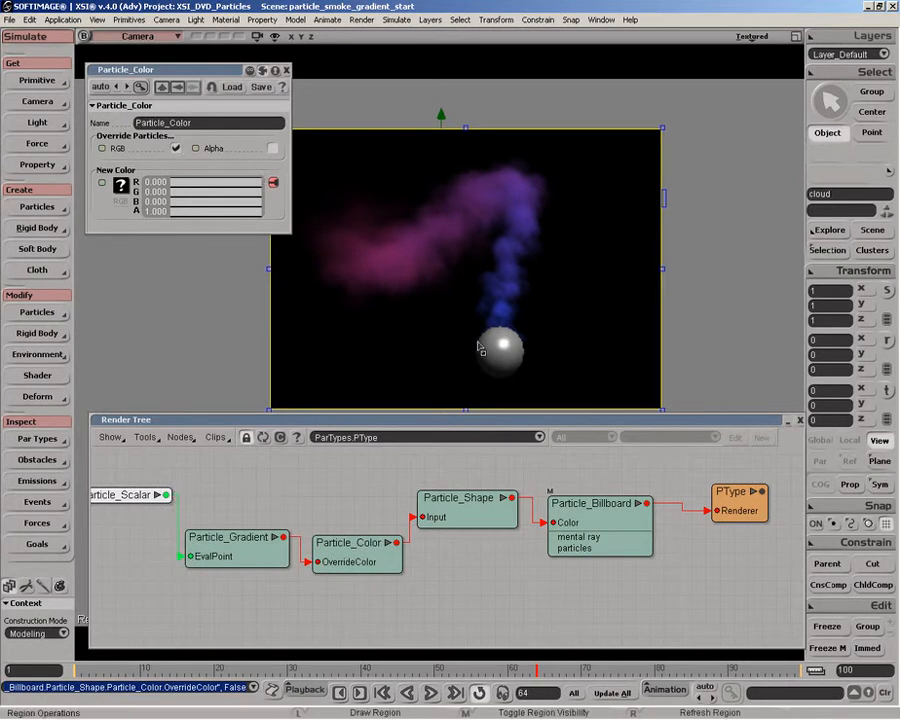
# - Switch Particle_Color to override only the particles' alpha instead of their RGB
pyautogui.click(176, 148)
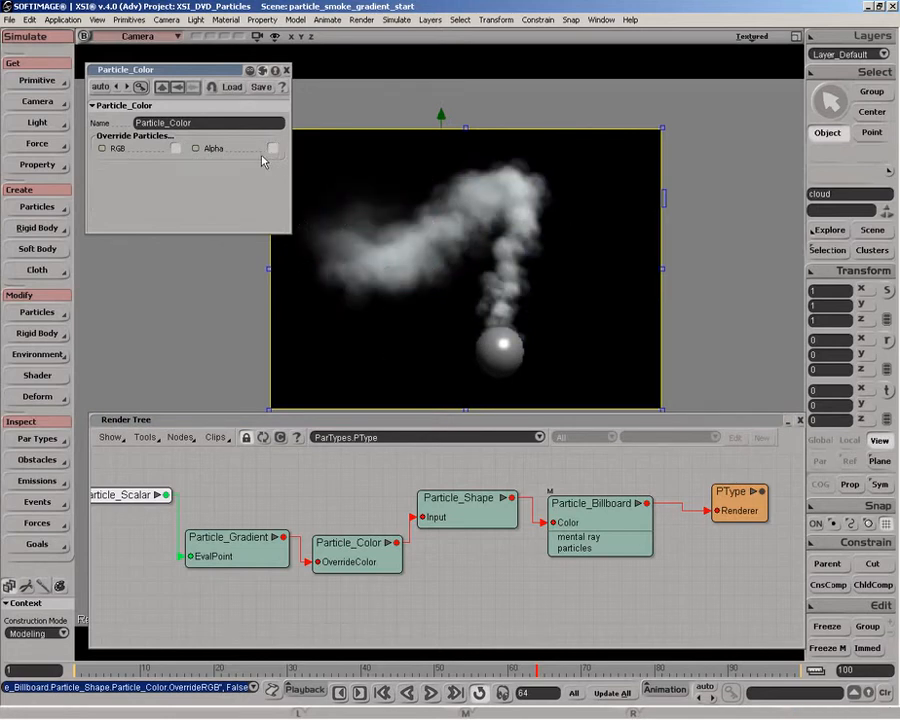
pyautogui.click(272, 149)
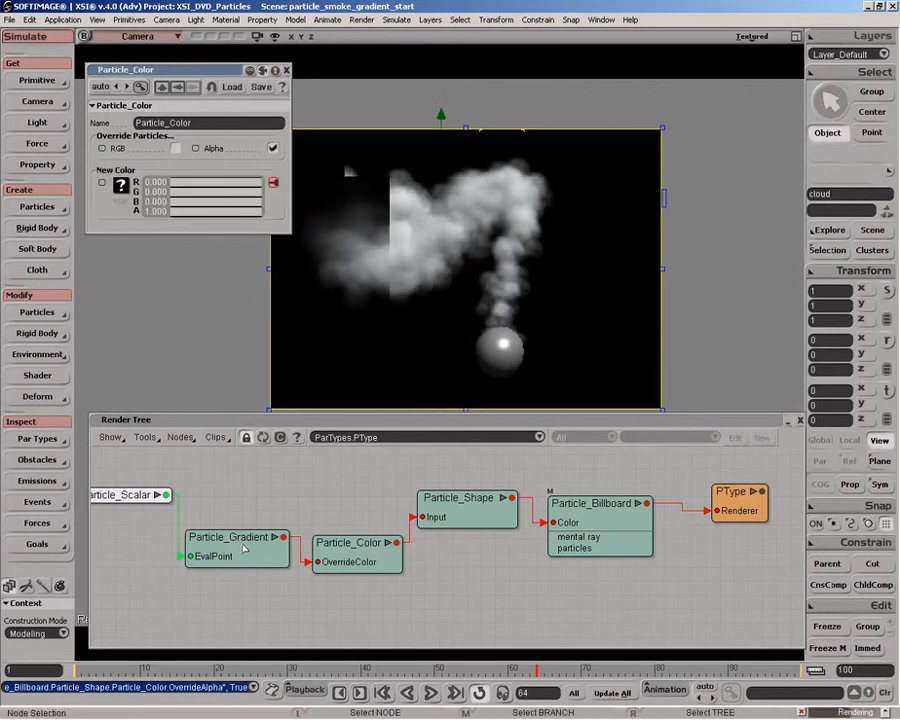
# - Add a marker at position 0.37 to Particle_Gradient's alpha gradient and set its alpha to 0.151
pyautogui.doubleClick(215, 545)
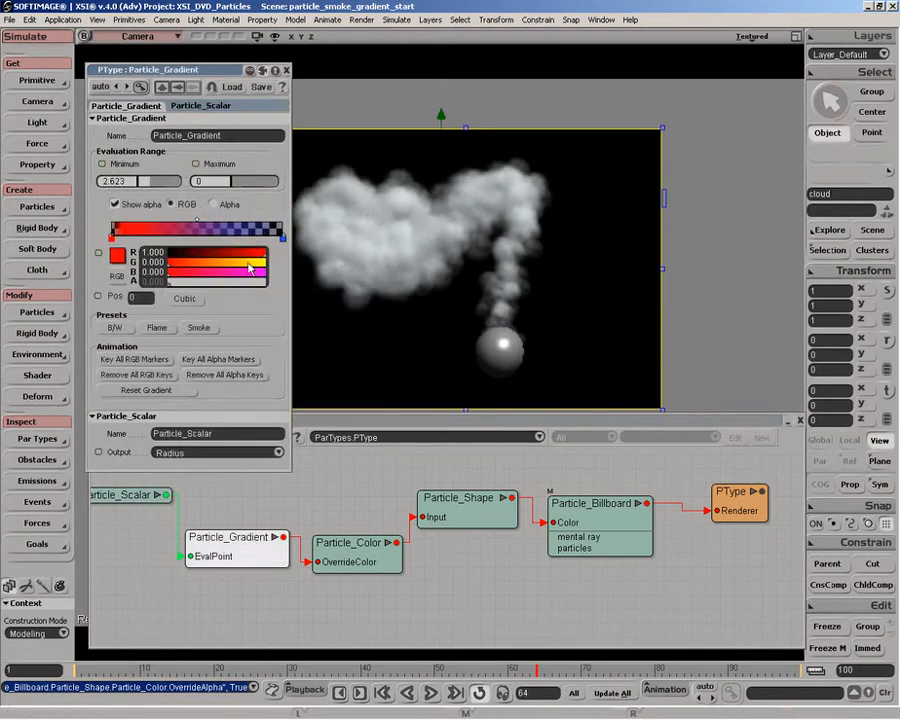
pyautogui.click(214, 205)
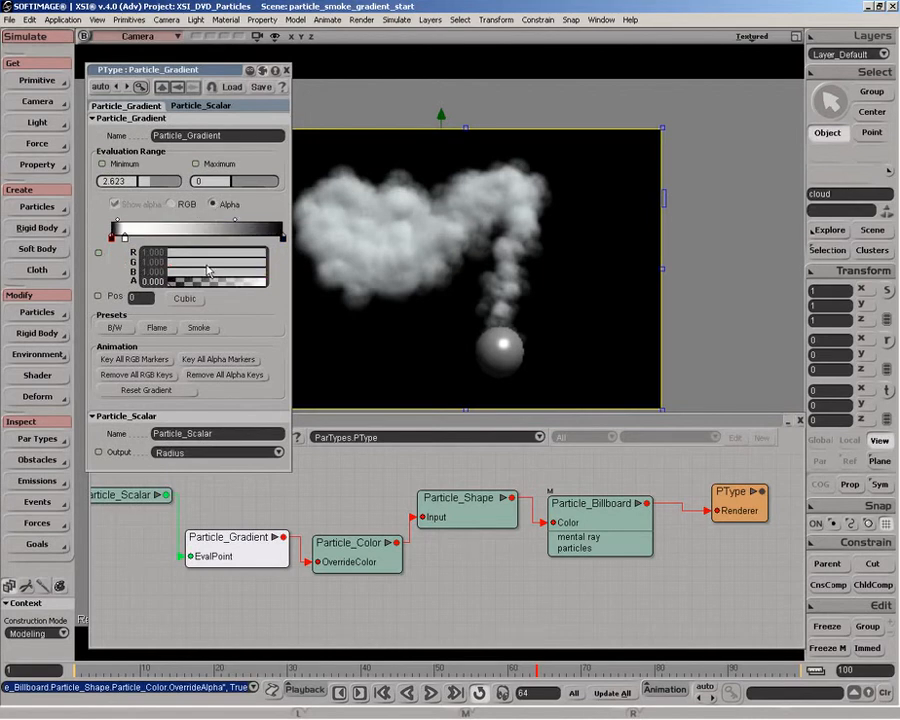
pyautogui.click(176, 240)
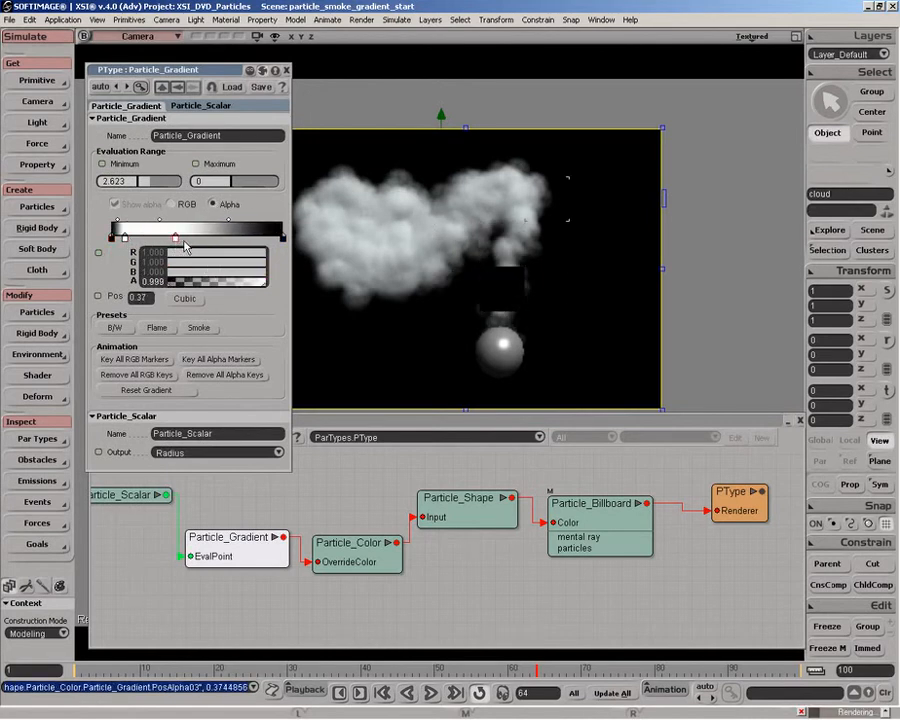
pyautogui.click(183, 283)
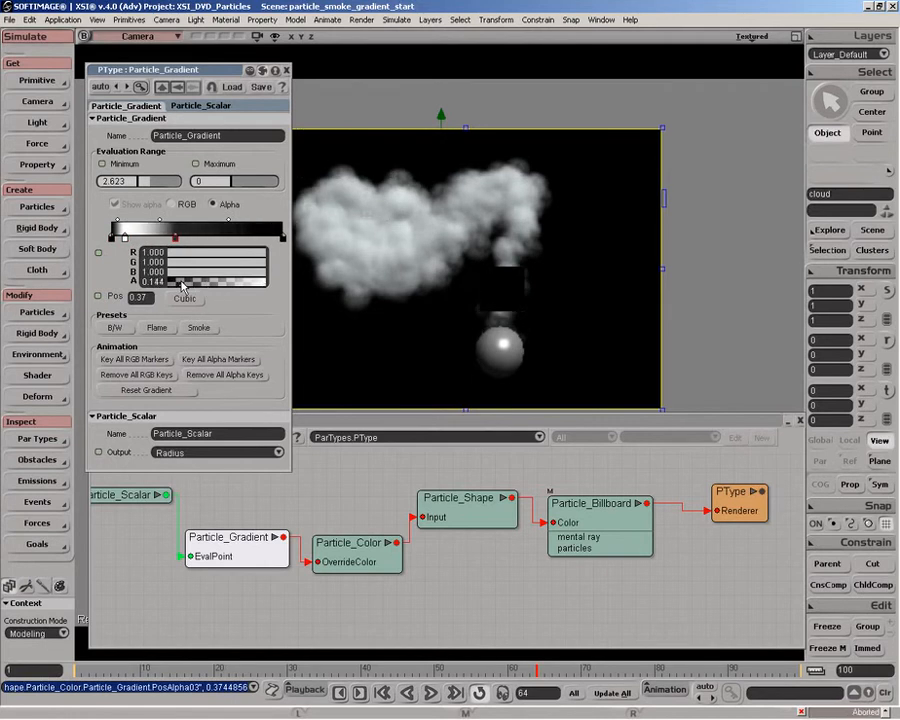
pyautogui.click(182, 283)
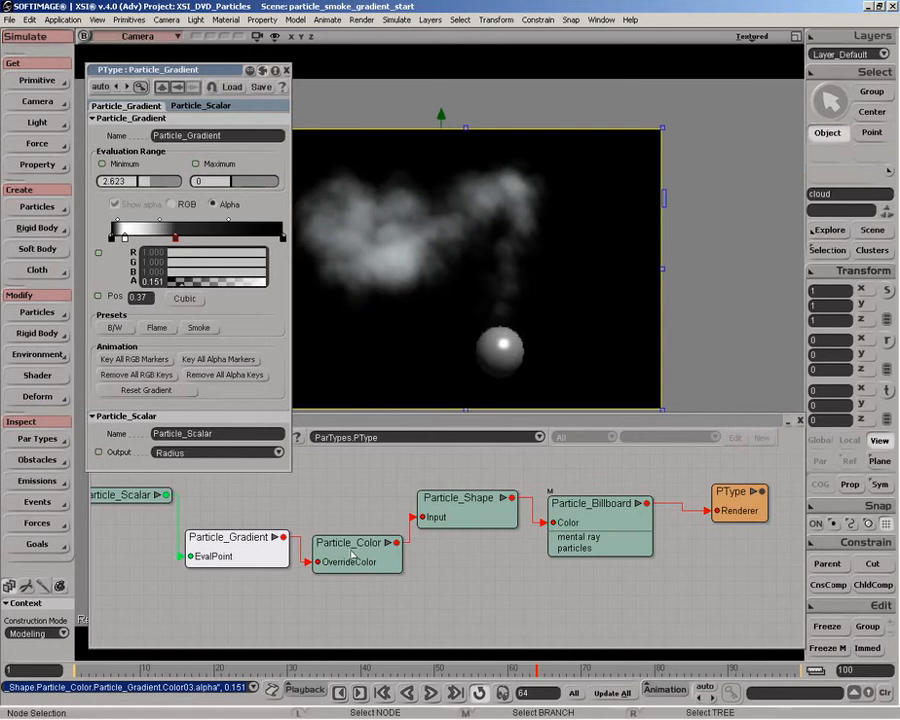
# - Enable Particle_Color's RGB override and rearrange the Scalar, Gradient and Color nodes in the render tree
pyautogui.click(352, 555)
pyautogui.click(176, 147)
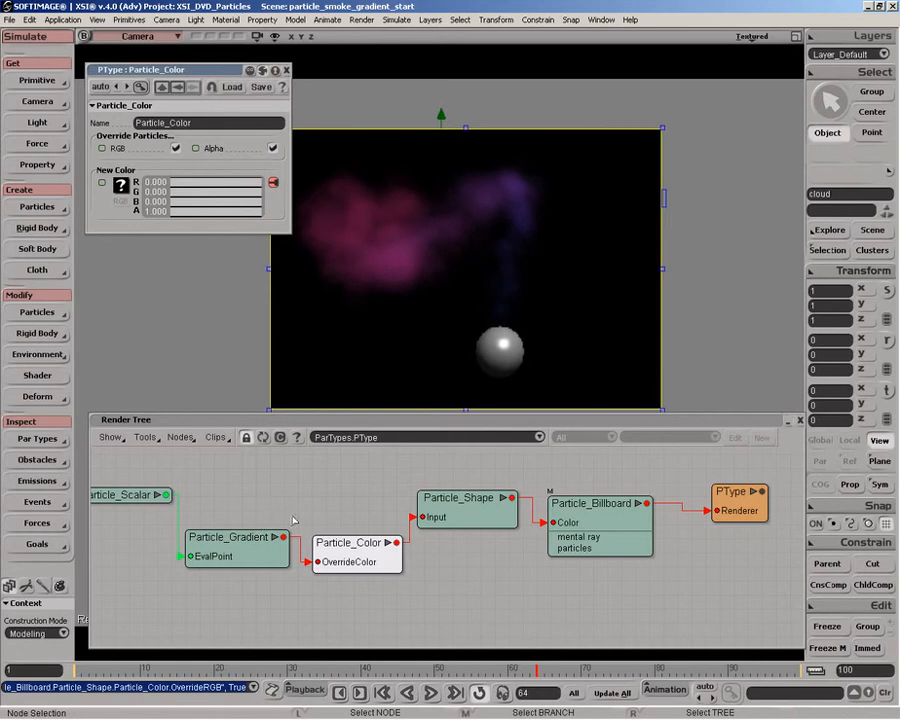
pyautogui.moveTo(142, 497); pyautogui.dragTo(164, 491)
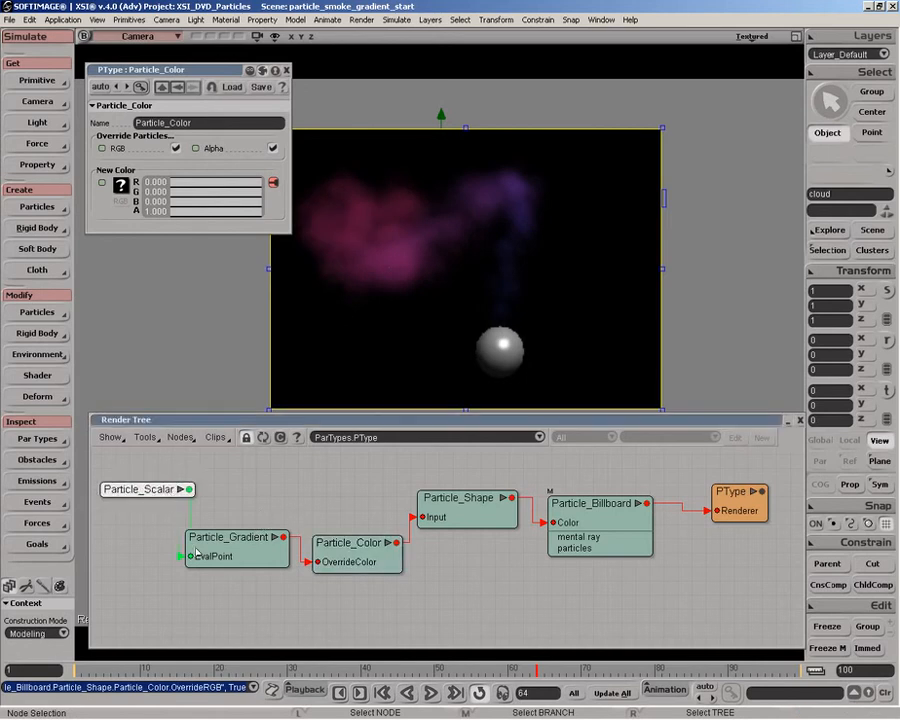
pyautogui.moveTo(241, 555); pyautogui.dragTo(255, 537)
pyautogui.moveTo(366, 550); pyautogui.dragTo(366, 483)
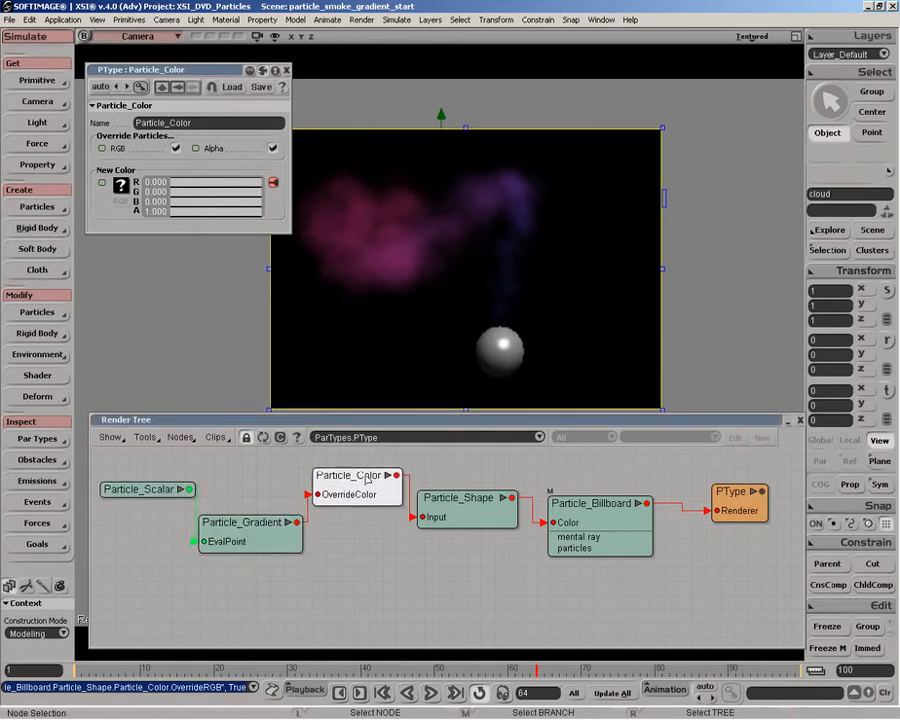